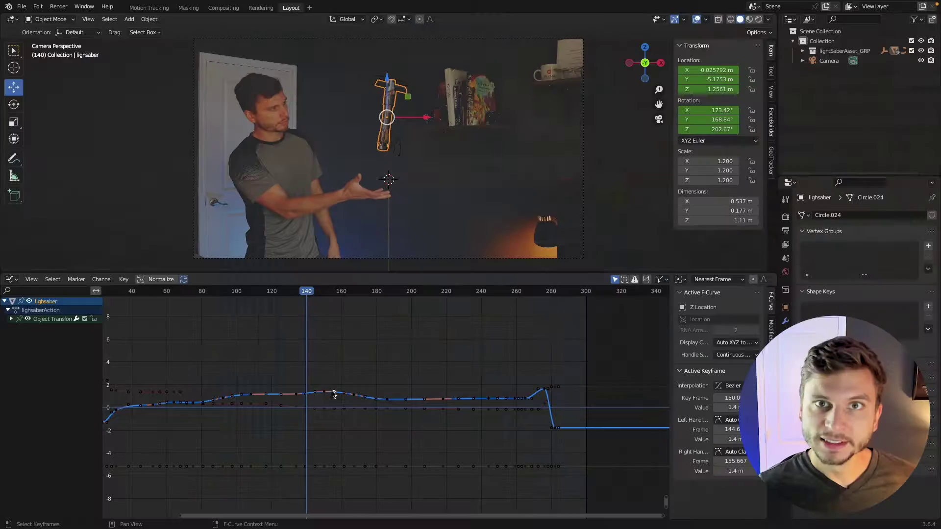
# Select the final keyframes near frame 280 and add a Noise modifier to their curves.
pyautogui.click(552, 387)
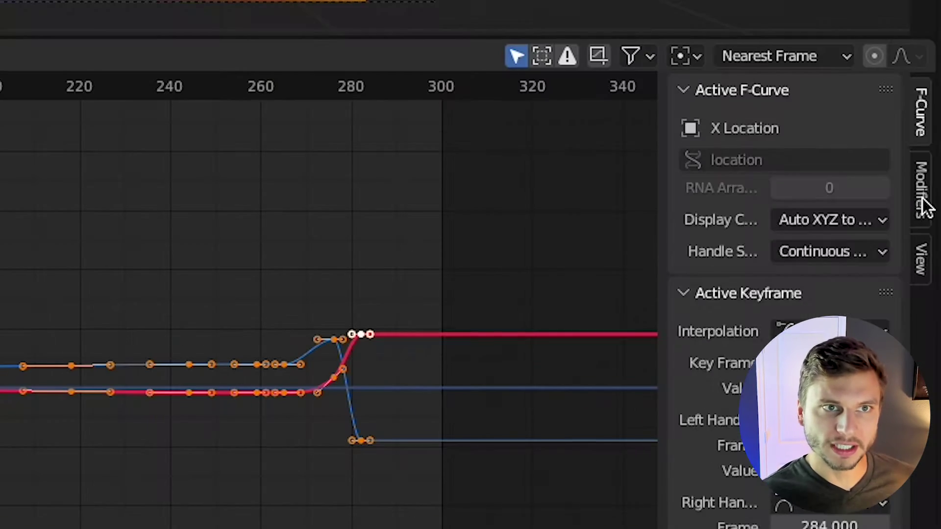
pyautogui.click(923, 204)
pyautogui.click(756, 93)
pyautogui.click(751, 234)
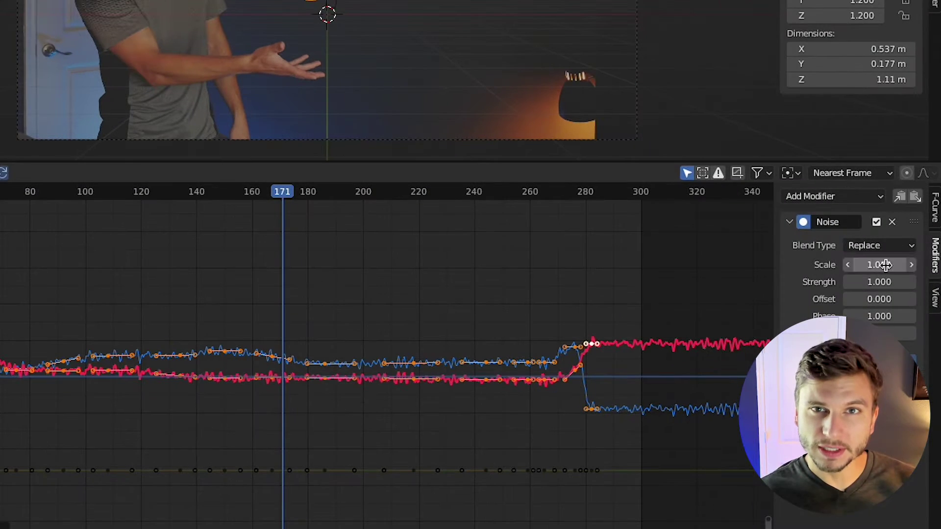
# Raise the Noise scale to about 11, then look over the fresh camera-only scene.
pyautogui.moveTo(735, 337); pyautogui.dragTo(759, 337)
pyautogui.moveTo(878, 264); pyautogui.dragTo(899, 264)
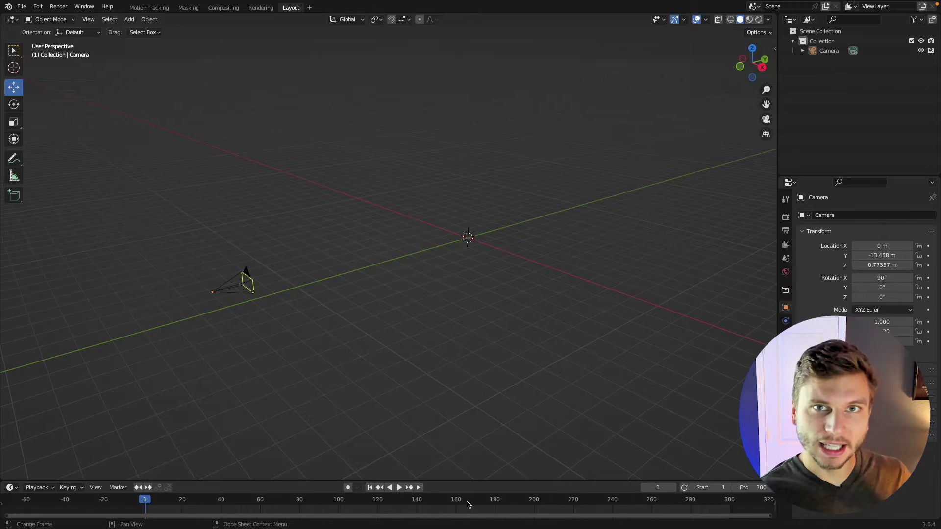
pyautogui.scroll(-3, 468, 504)
pyautogui.moveTo(504, 212); pyautogui.dragTo(422, 174, button='middle')
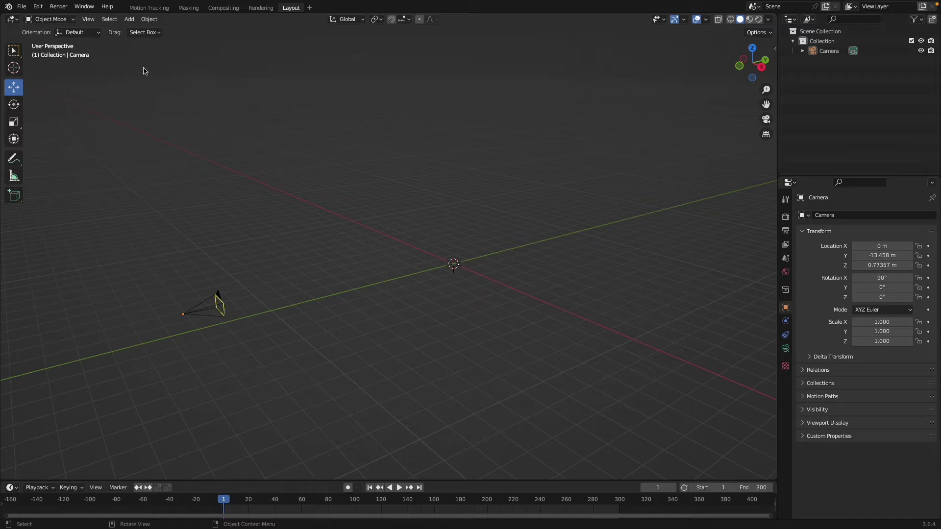
# Append the lightSaberAsset_GRP collection and view the saber in Material Preview.
pyautogui.click(24, 7)
pyautogui.click(57, 117)
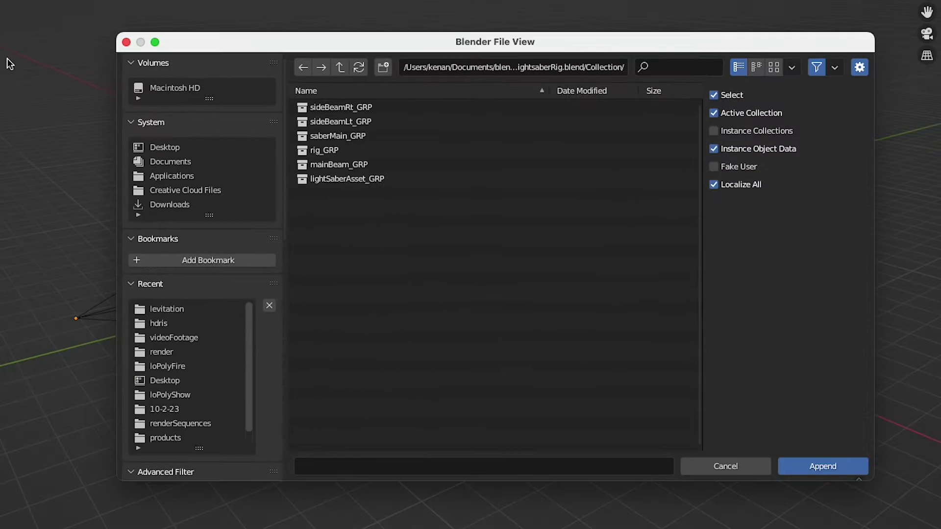
pyautogui.click(326, 181)
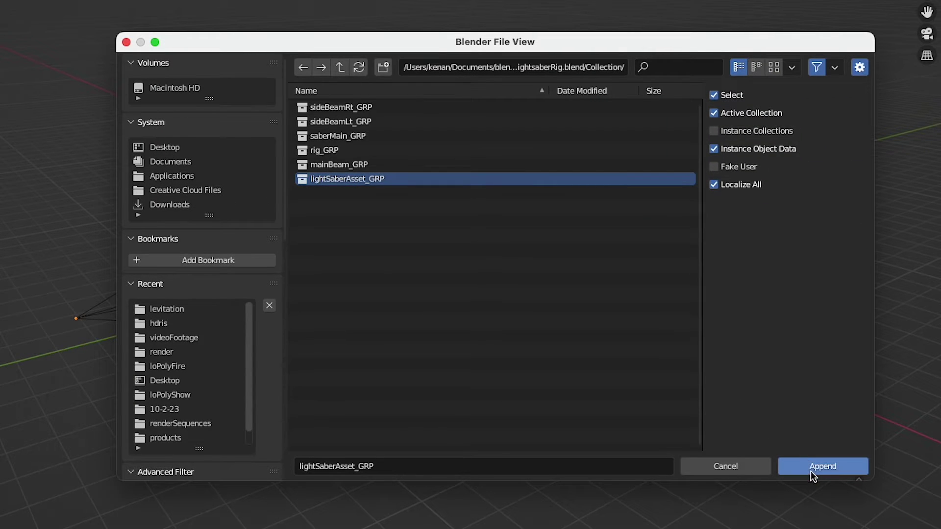
pyautogui.click(823, 466)
pyautogui.moveTo(506, 307); pyautogui.dragTo(563, 197, button='middle')
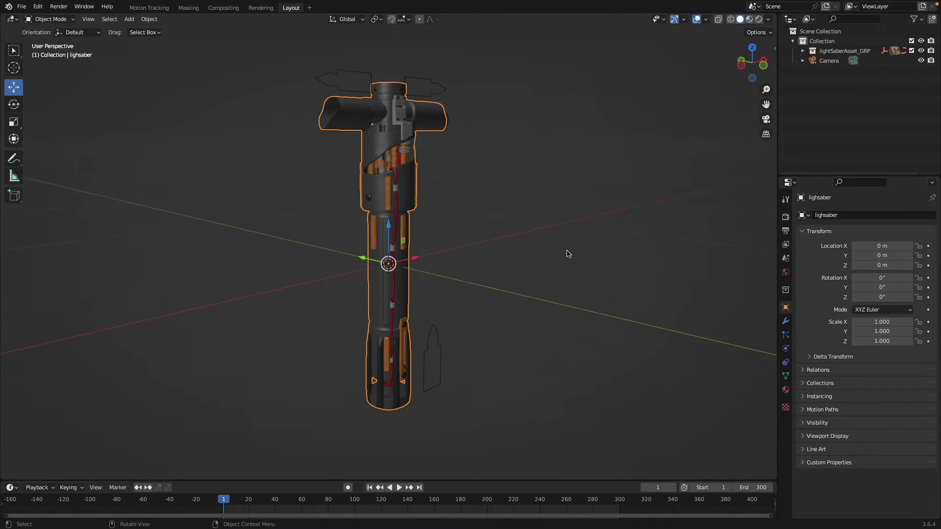
pyautogui.moveTo(572, 148)
pyautogui.mouseDown(button='middle')
pyautogui.moveTo(529, 160)
pyautogui.moveTo(545, 160)
pyautogui.mouseUp(button='middle')
pyautogui.press('z')
pyautogui.keyDown('shift'); pyautogui.moveTo(483, 202); pyautogui.dragTo(483, 235, button='middle'); pyautogui.keyUp('shift')
pyautogui.scroll(-3, 483, 240)
pyautogui.moveTo(483, 245); pyautogui.dragTo(447, 300, button='middle')
pyautogui.scroll(-2, 458, 269)
# Put the saber's armature in Pose Mode and extend both side blades.
pyautogui.click(362, 226)
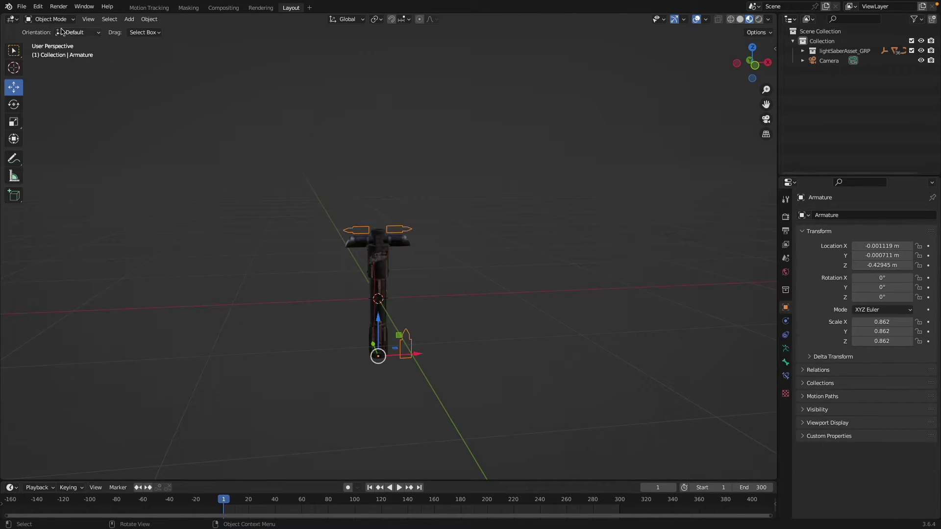
pyautogui.click(50, 20)
pyautogui.click(49, 49)
pyautogui.press('g')
pyautogui.click(476, 225)
pyautogui.click(355, 231)
pyautogui.press('g')
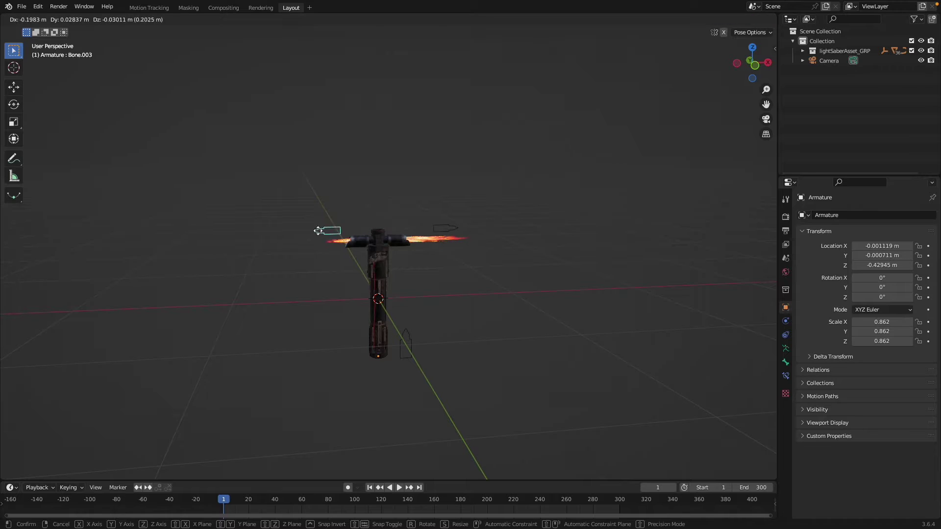
pyautogui.click(295, 231)
# Extend the main blade upward by moving its bone.
pyautogui.click(403, 337)
pyautogui.press('g')
pyautogui.click(477, 229)
pyautogui.moveTo(478, 229); pyautogui.dragTo(519, 338, button='middle')
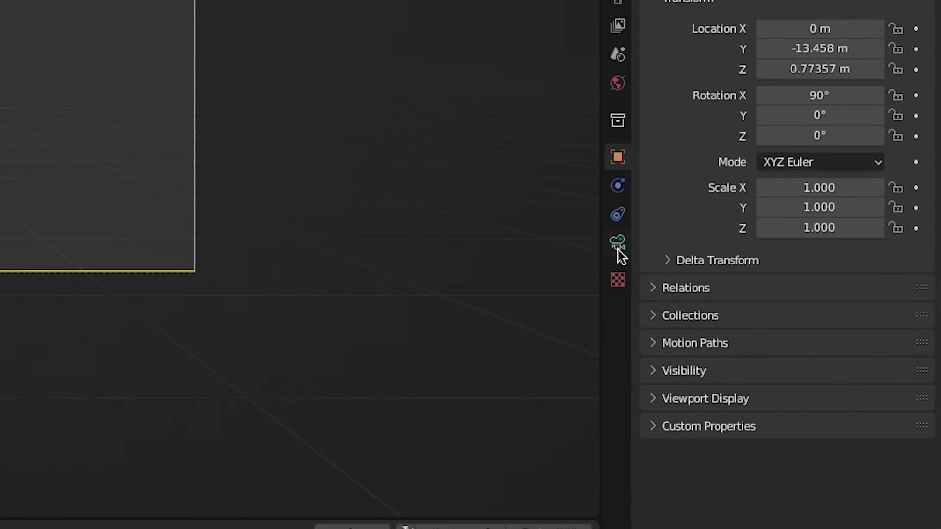
# Enable camera Background Images and add the room footage as a Movie Clip background.
pyautogui.click(785, 319)
pyautogui.click(667, 309)
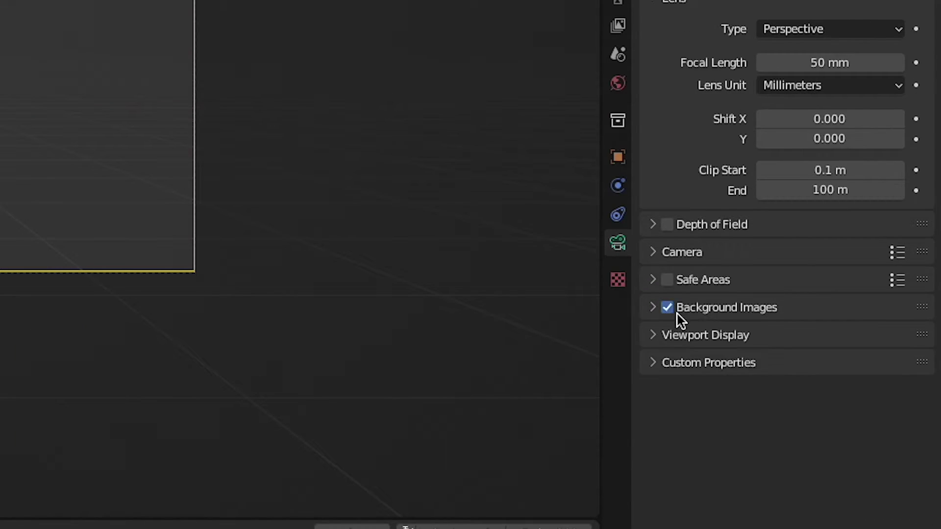
pyautogui.click(652, 309)
pyautogui.click(823, 341)
pyautogui.click(868, 396)
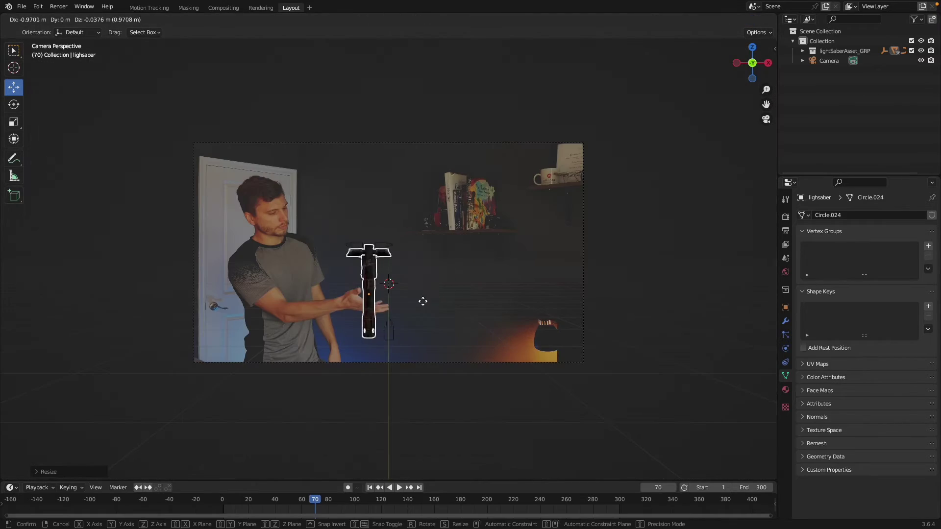
# Rotate the lightsaber 90° on Y, key its location and rotation, and enable Auto Keying.
pyautogui.press('Escape')
pyautogui.write('ry90')
pyautogui.press('Return')
pyautogui.press('i')
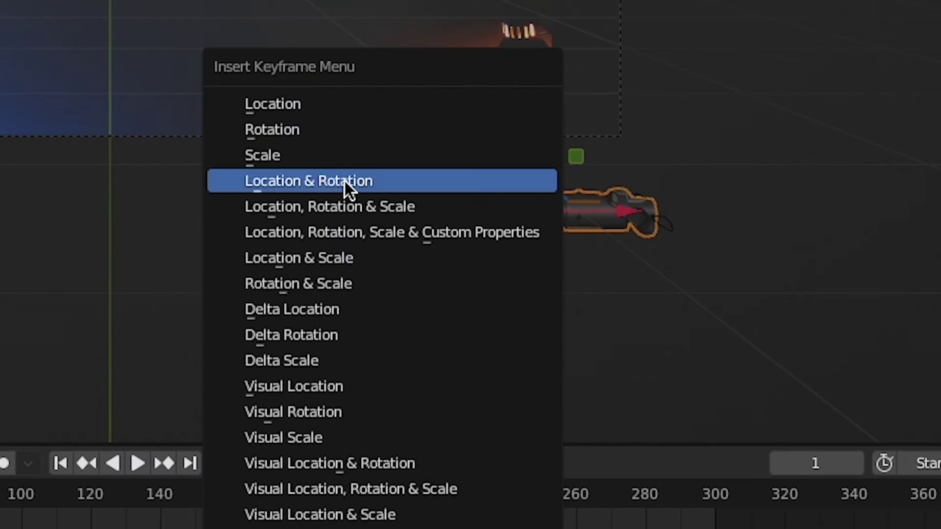
pyautogui.click(343, 179)
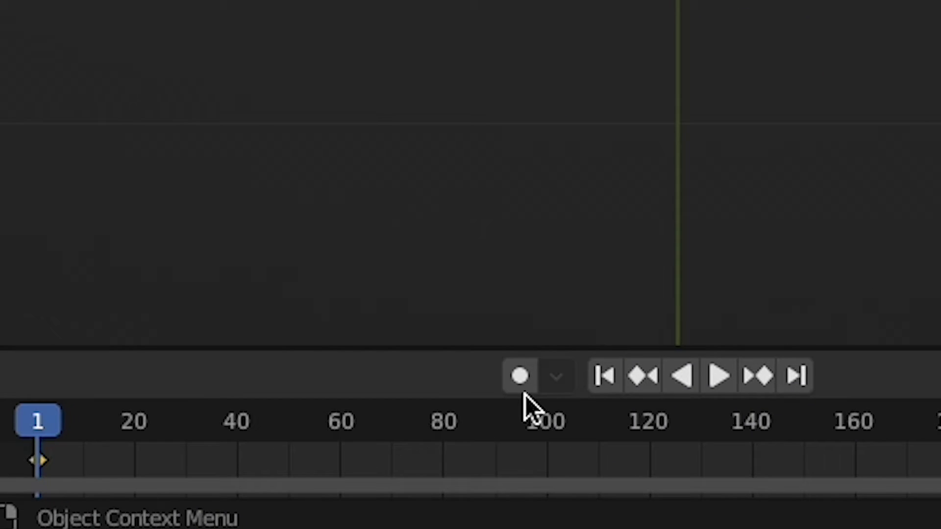
pyautogui.click(349, 488)
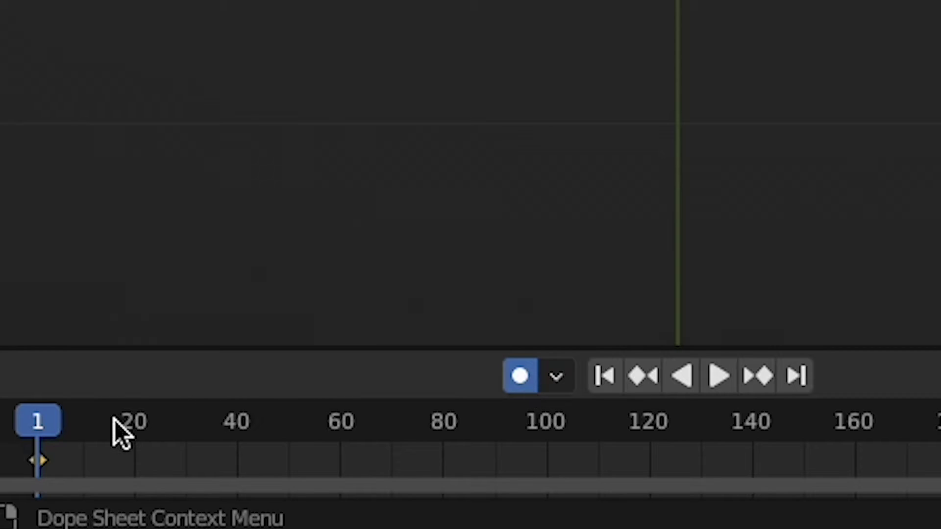
# At frame 55, move the saber upward and tilt it to key its next pose.
pyautogui.moveTo(249, 500); pyautogui.dragTo(270, 500)
pyautogui.moveTo(218, 432); pyautogui.dragTo(149, 431)
pyautogui.press('space')
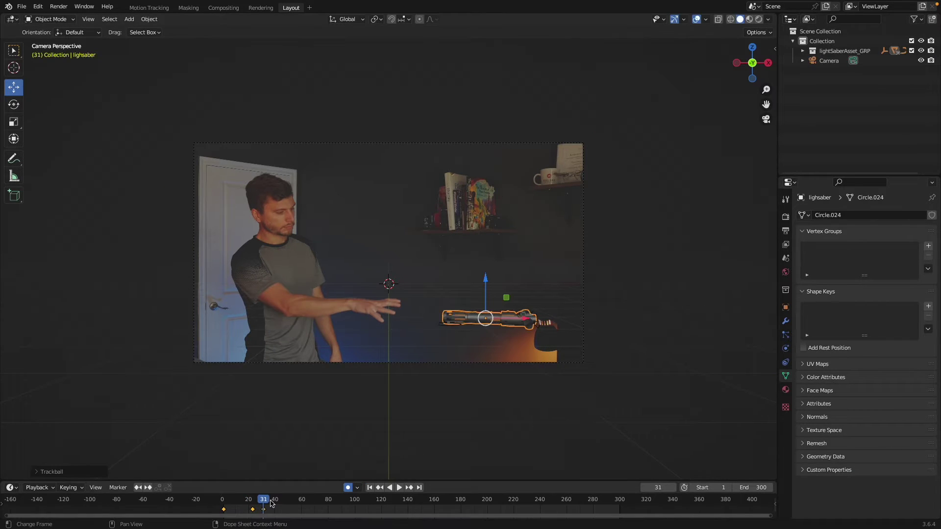
pyautogui.moveTo(268, 503); pyautogui.dragTo(295, 502)
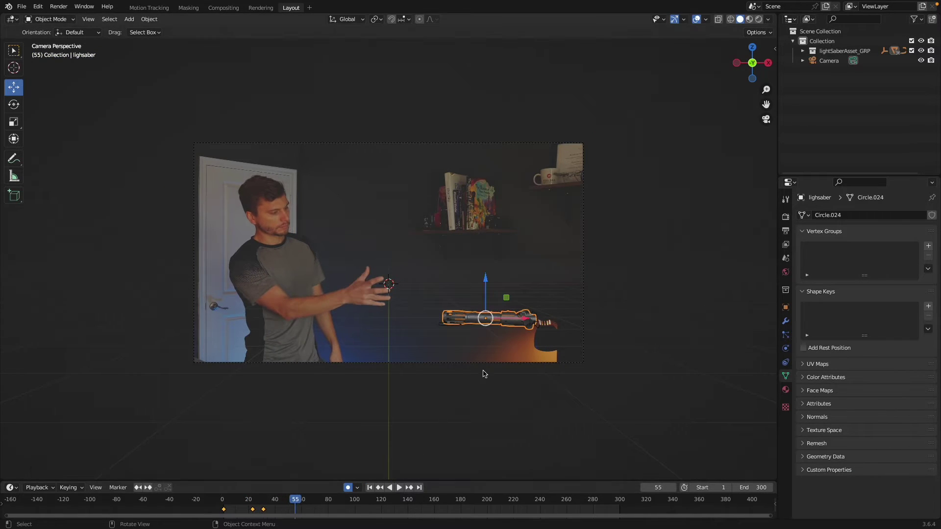
pyautogui.press('g')
pyautogui.click(475, 320)
pyautogui.press('r')
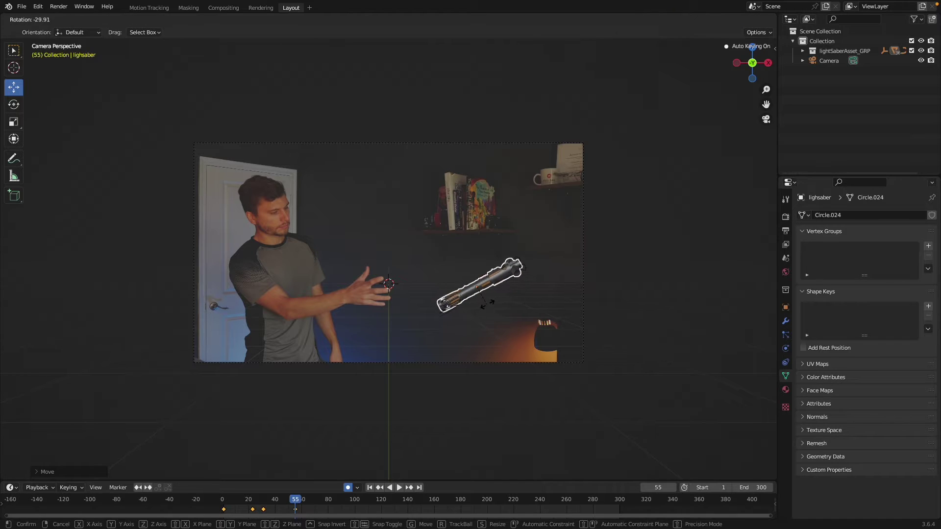
pyautogui.click(487, 304)
pyautogui.moveTo(294, 508); pyautogui.dragTo(317, 505)
pyautogui.press('space')
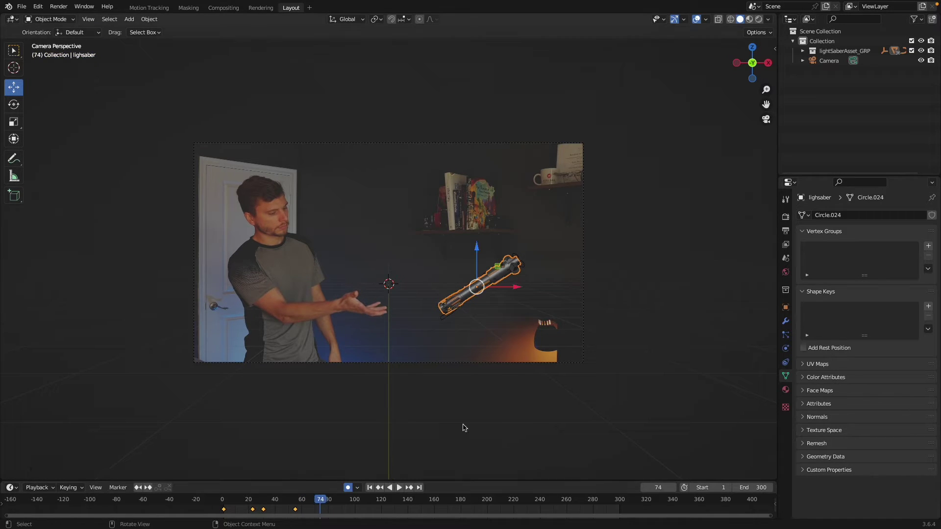
# At frame 74, move the saber higher and rotate it toward the hand.
pyautogui.press('g')
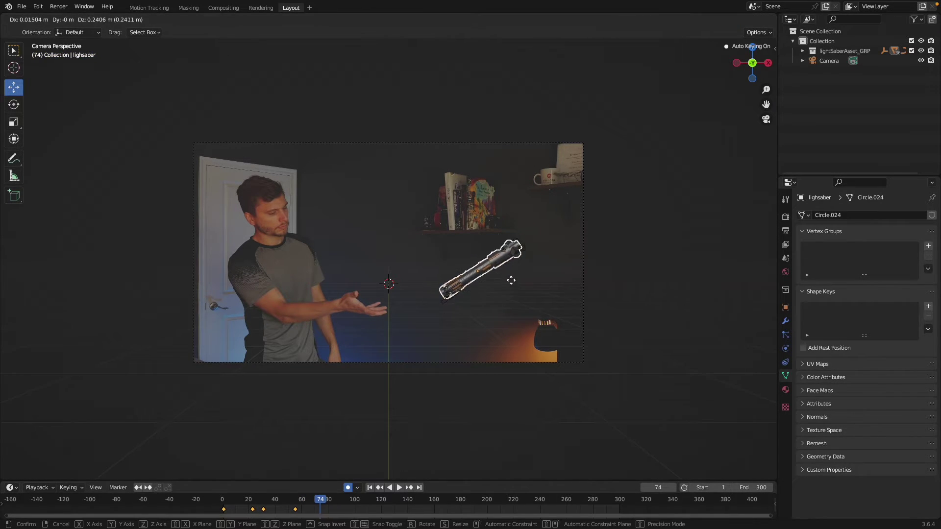
pyautogui.click(512, 279)
pyautogui.press('r')
pyautogui.click(510, 271)
pyautogui.moveTo(340, 504); pyautogui.dragTo(323, 506)
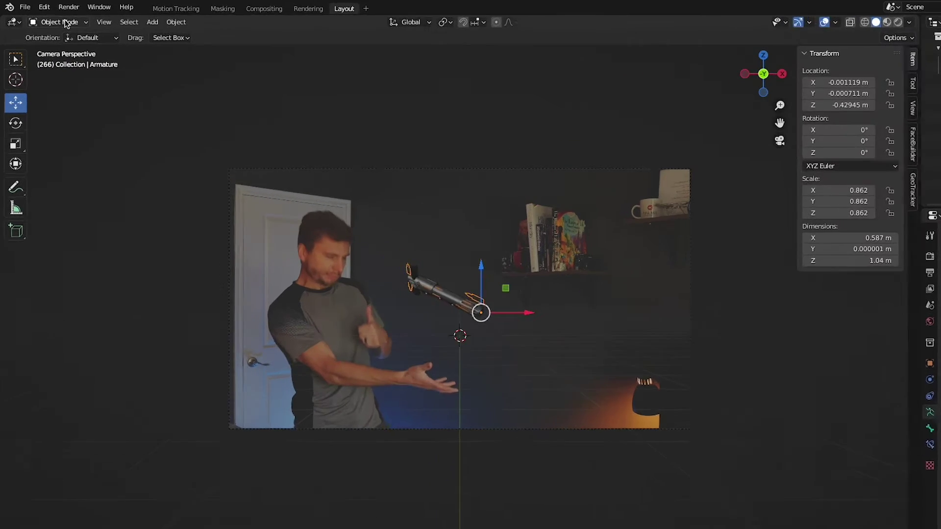
# In Pose Mode, key the main blade retracted at frame 263 and extended at 266.
pyautogui.click(49, 18)
pyautogui.click(188, 162)
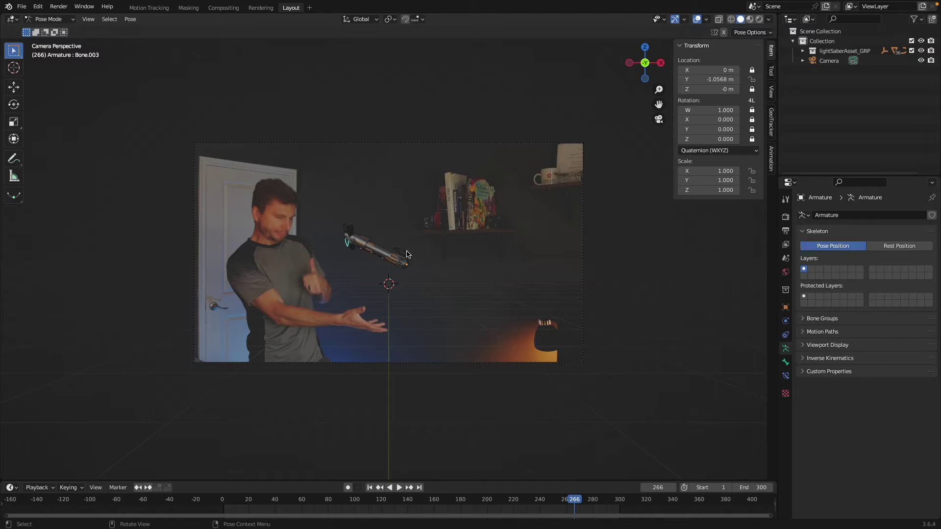
pyautogui.moveTo(574, 501); pyautogui.dragTo(574, 505)
pyautogui.press('i')
pyautogui.click(418, 251)
pyautogui.press('g')
pyautogui.press('i')
pyautogui.click(384, 250)
# Key a side blade's retracted and extended positions the same way.
pyautogui.click(349, 221)
pyautogui.press('i')
pyautogui.click(519, 337)
pyautogui.press('g')
pyautogui.click(340, 237)
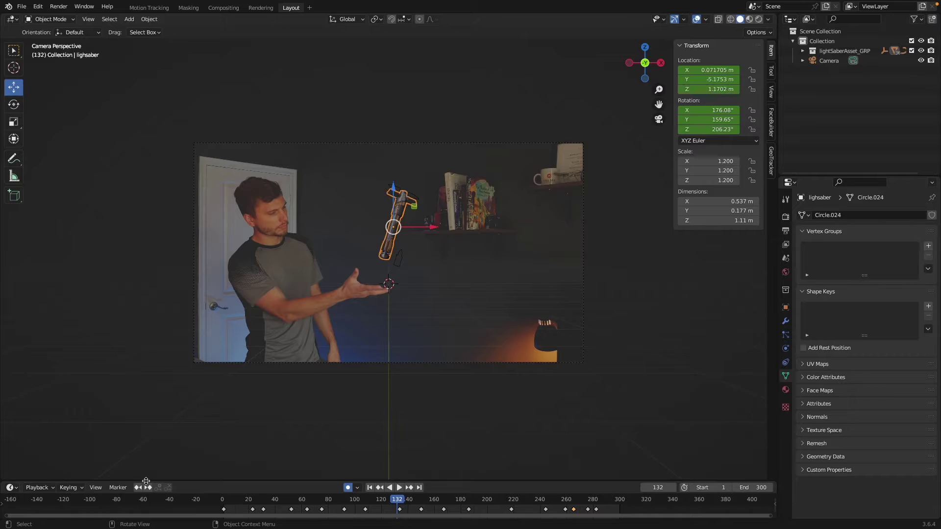
# Enlarge the lower area and turn the timeline into the Graph Editor.
pyautogui.moveTo(153, 480); pyautogui.dragTo(153, 271)
pyautogui.click(10, 279)
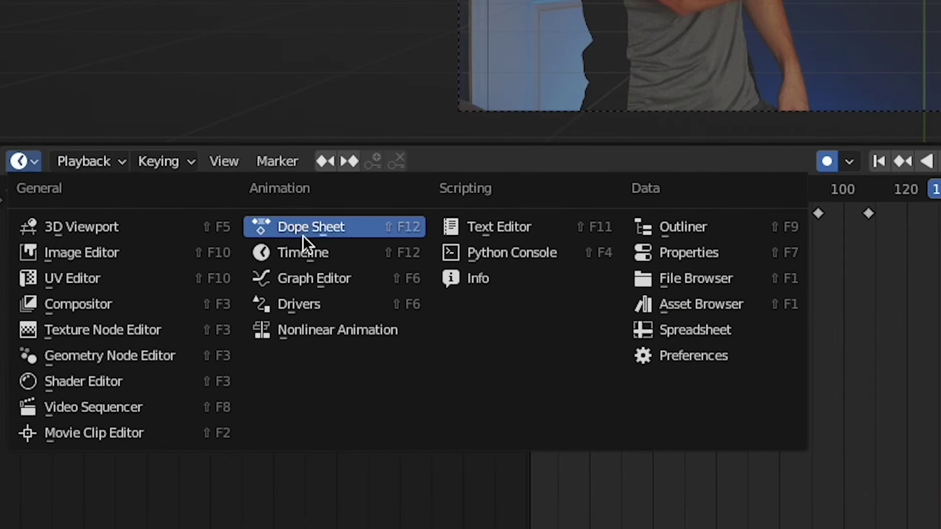
pyautogui.click(230, 303)
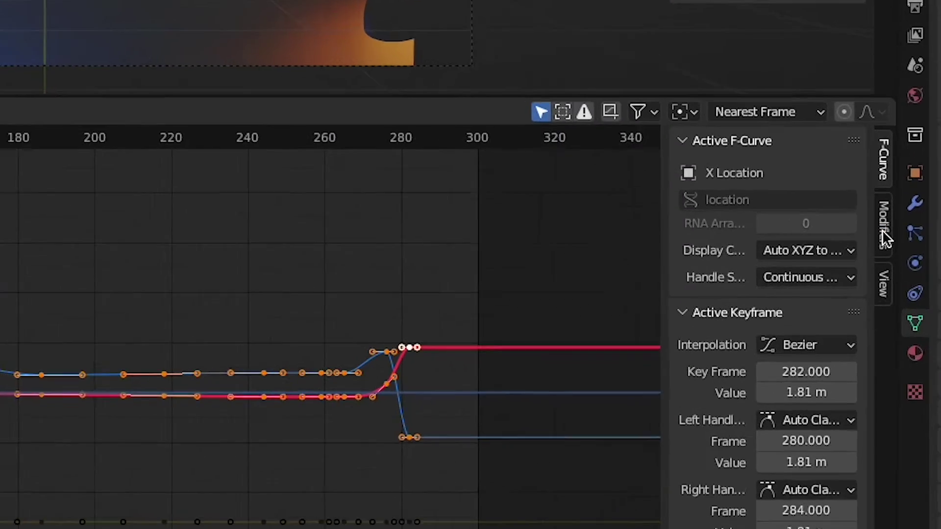
# Add a Noise modifier to the saber's motion curves and set its Scale to 20.
pyautogui.click(772, 334)
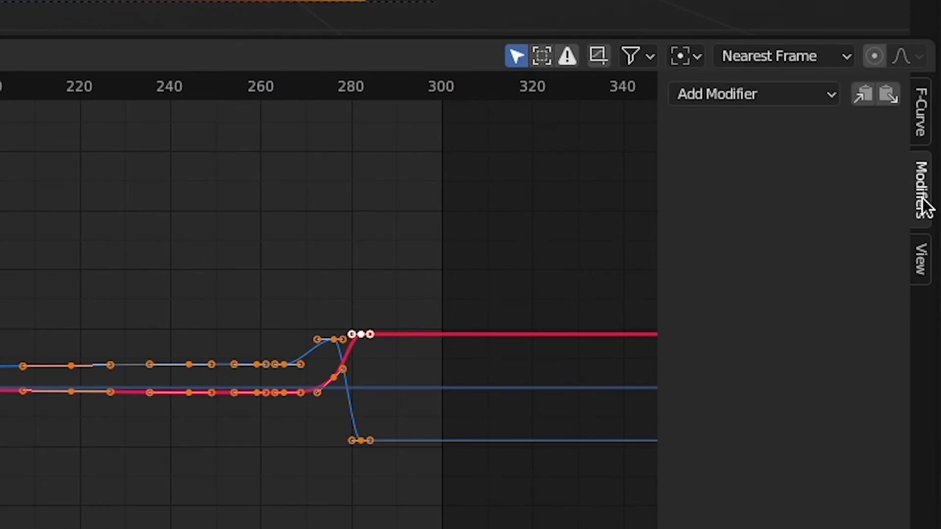
pyautogui.click(763, 103)
pyautogui.click(750, 233)
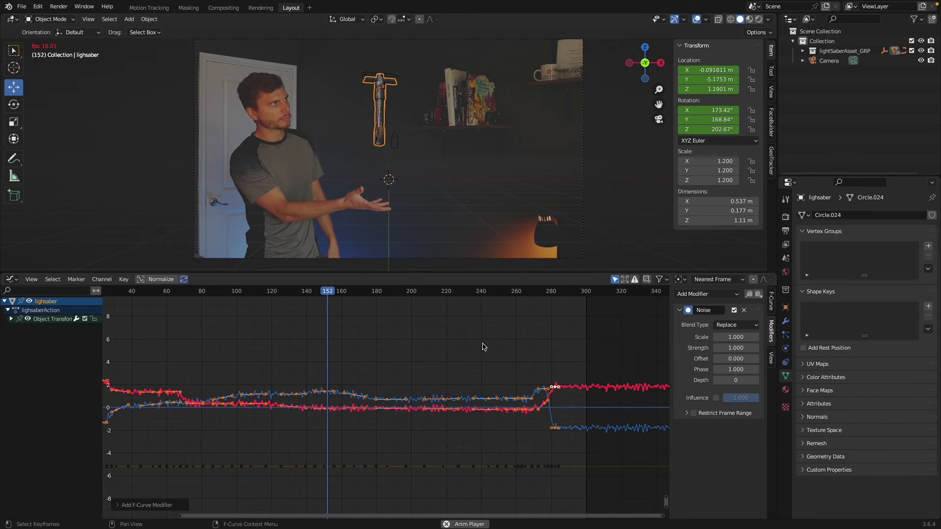
pyautogui.press('space')
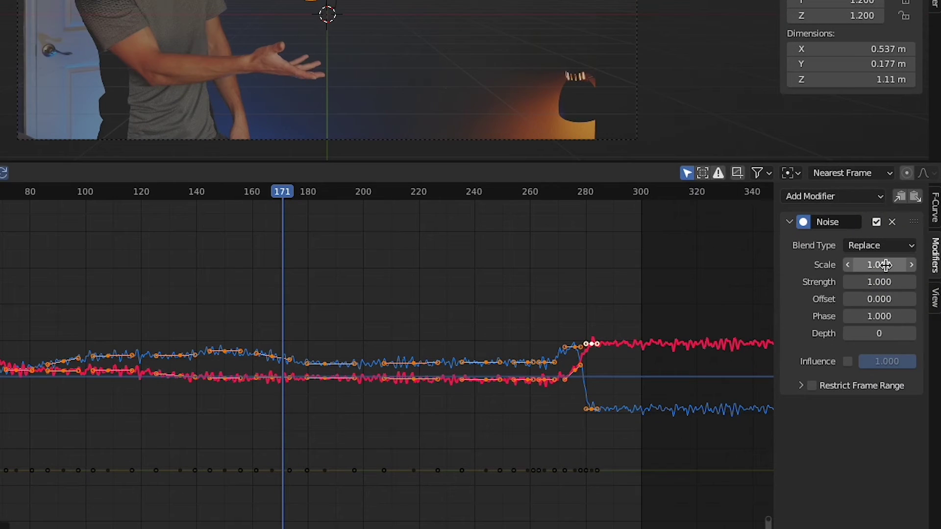
pyautogui.moveTo(736, 337); pyautogui.dragTo(767, 337)
pyautogui.moveTo(879, 264); pyautogui.dragTo(909, 264)
pyautogui.write('20')
pyautogui.press('Return')
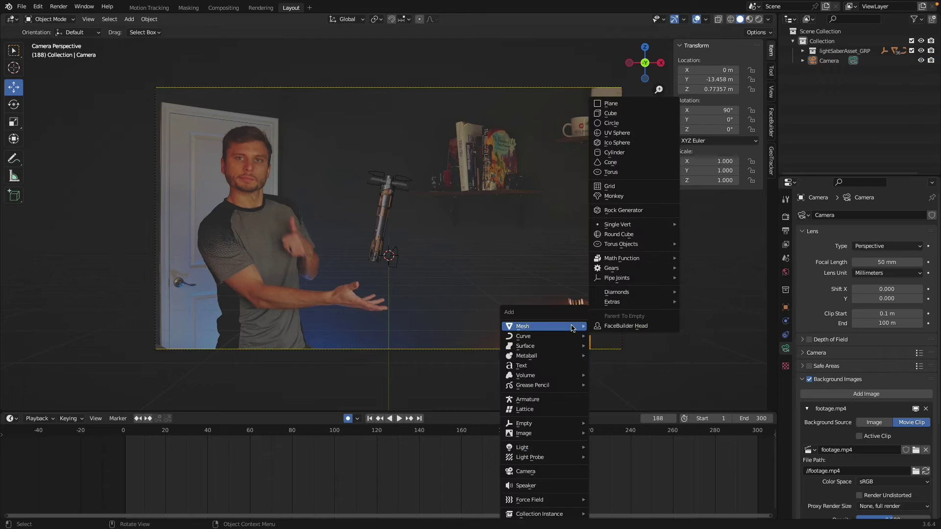
# Add a point light and position it beside the lamp using top and camera views.
pyautogui.moveTo(548, 450)
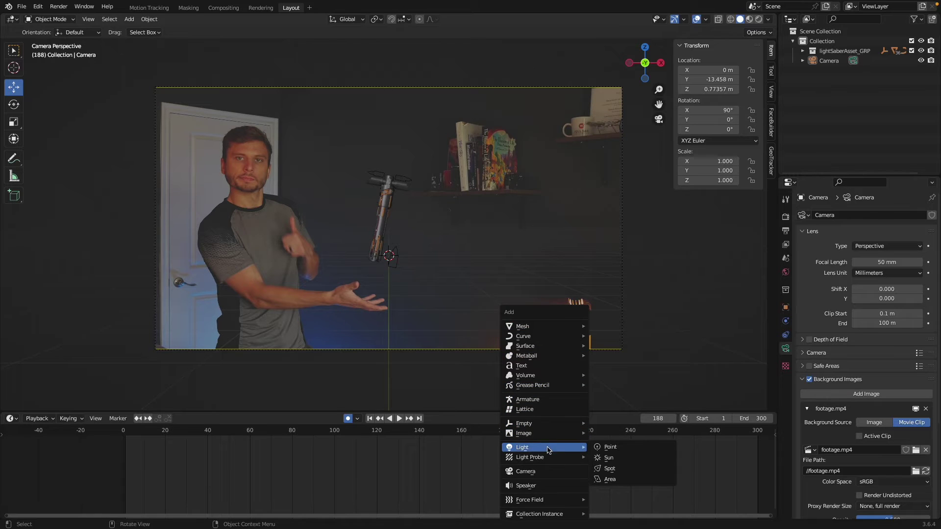
pyautogui.click(627, 449)
pyautogui.moveTo(424, 255); pyautogui.dragTo(632, 256)
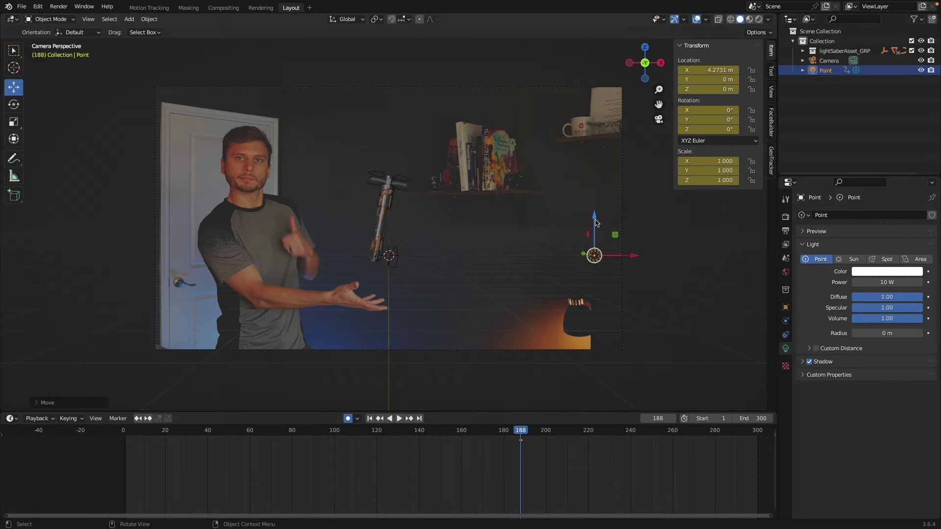
pyautogui.moveTo(595, 218); pyautogui.dragTo(588, 289)
pyautogui.press('KP_7')
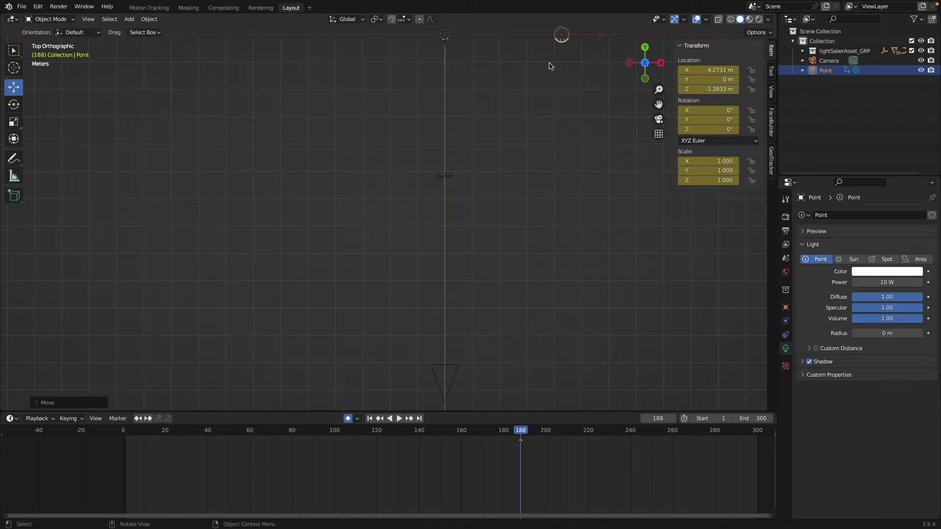
pyautogui.moveTo(559, 47); pyautogui.dragTo(532, 208)
pyautogui.press('KP_0')
pyautogui.moveTo(673, 407); pyautogui.dragTo(621, 367)
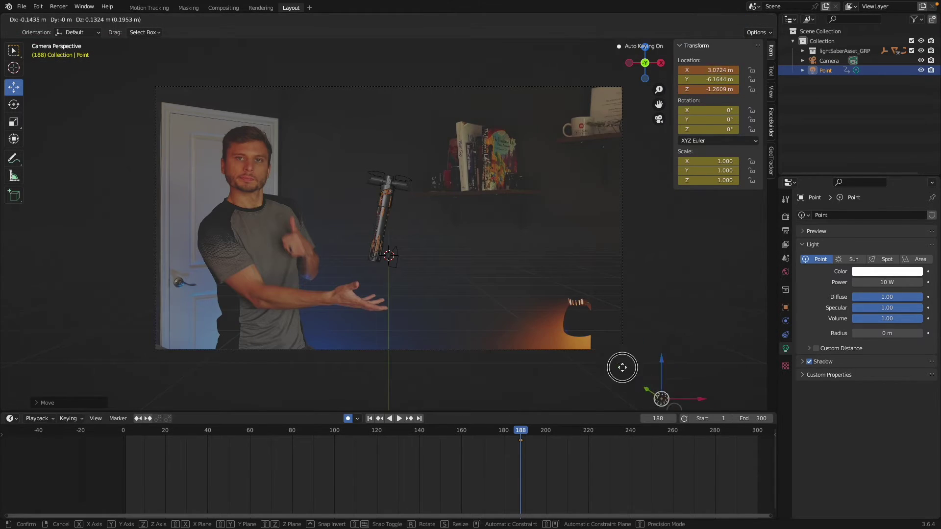
pyautogui.moveTo(562, 317); pyautogui.dragTo(562, 316)
# Sample the light's orange colour from the footage and switch to Rendered shading.
pyautogui.click(880, 270)
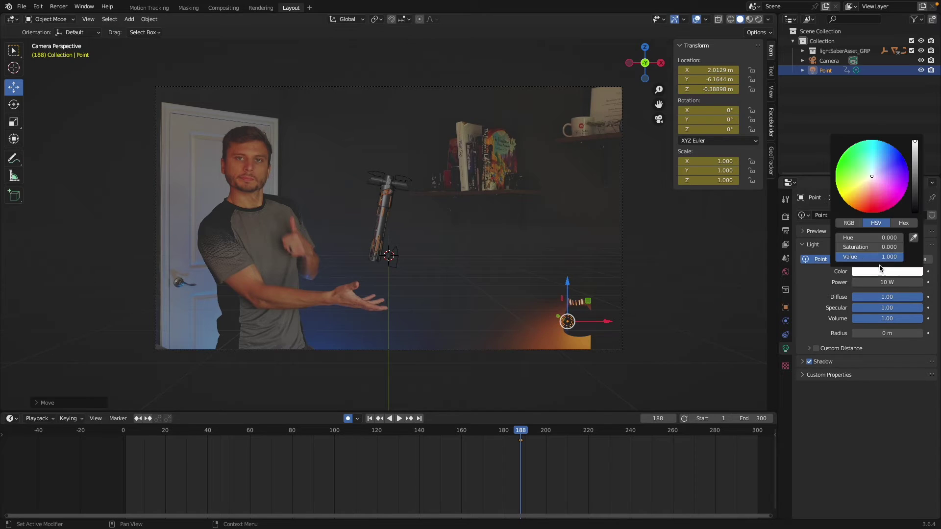
pyautogui.click(912, 238)
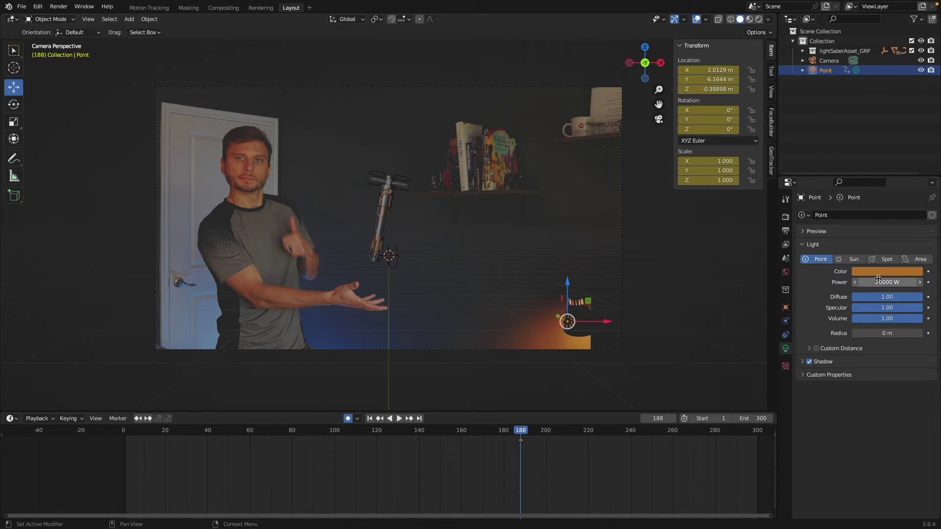
pyautogui.press('z')
pyautogui.click(661, 261)
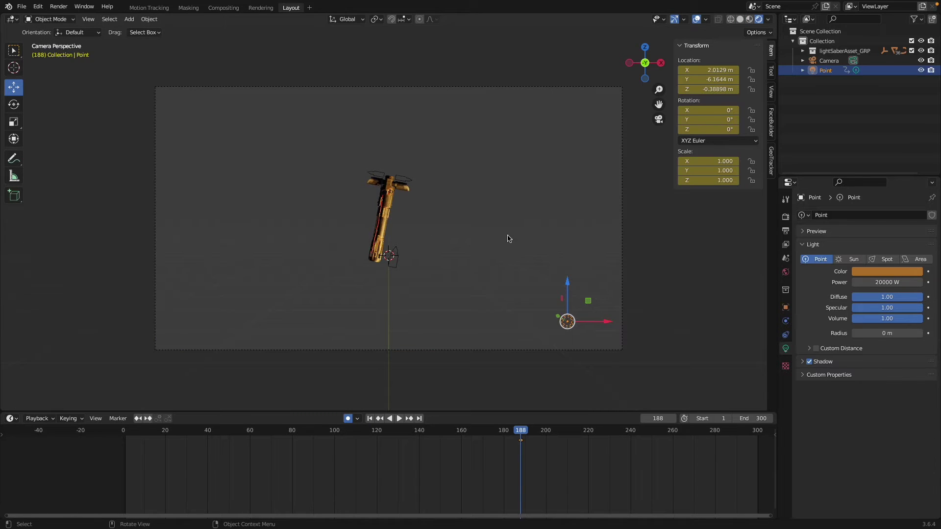
# Switch the render engine to Cycles and brighten the orange point light's colour.
pyautogui.click(786, 217)
pyautogui.click(885, 220)
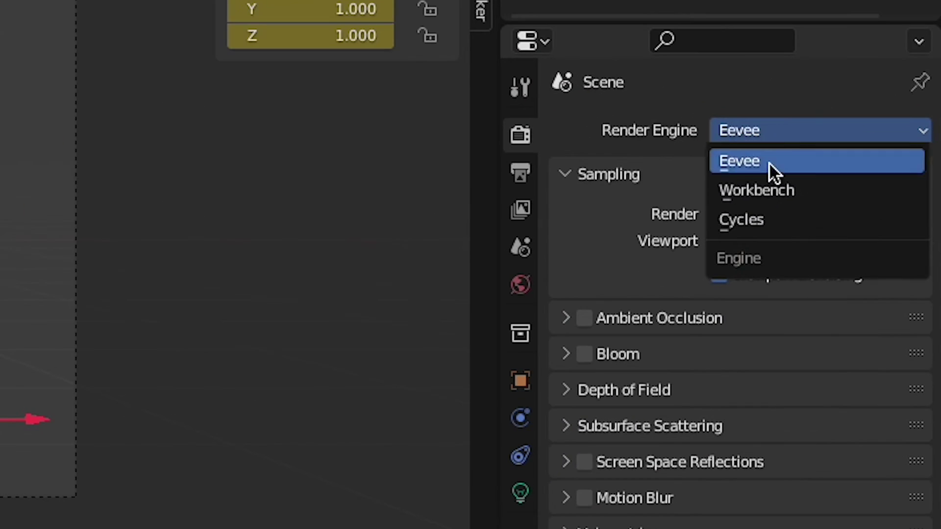
pyautogui.click(867, 249)
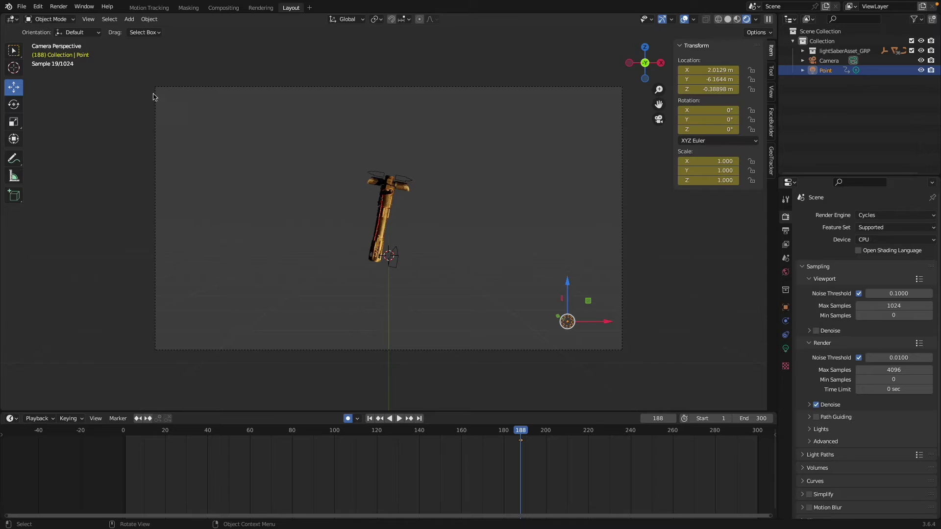
pyautogui.click(783, 350)
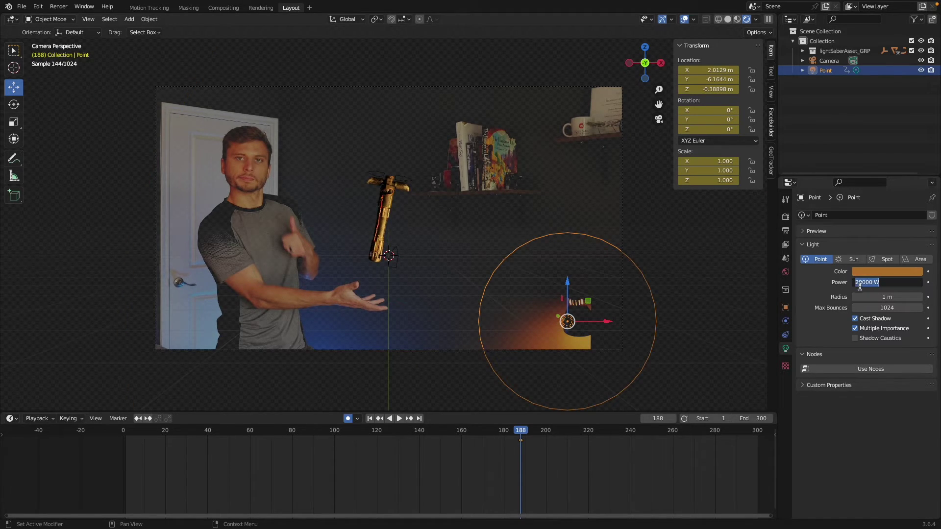
pyautogui.click(868, 272)
pyautogui.click(915, 148)
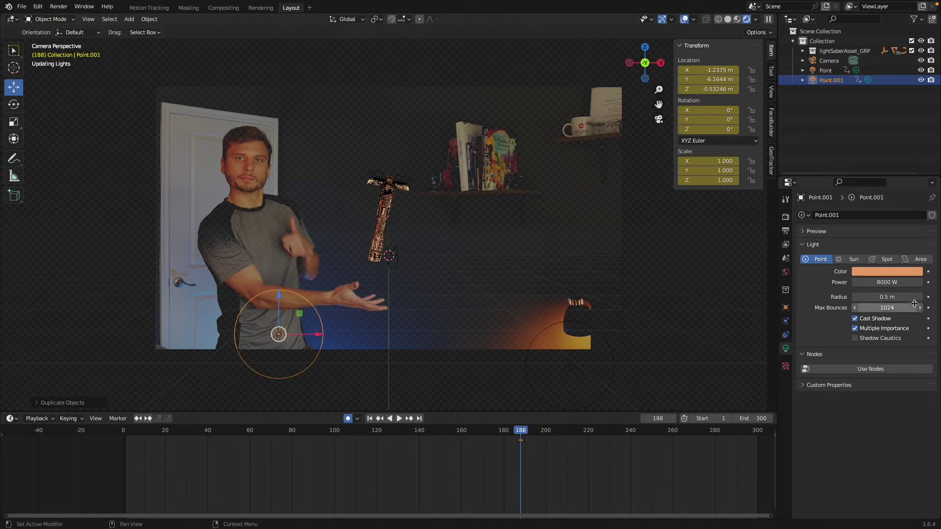
# Make the duplicated light blue with a 2 m radius, set a value to 3, and reposition it.
pyautogui.click(887, 271)
pyautogui.click(894, 166)
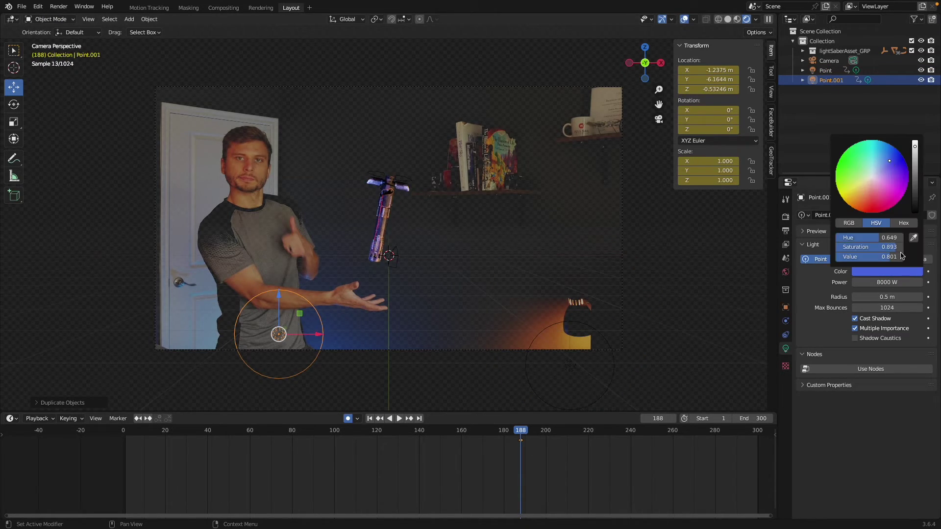
pyautogui.write('2')
pyautogui.press('Return')
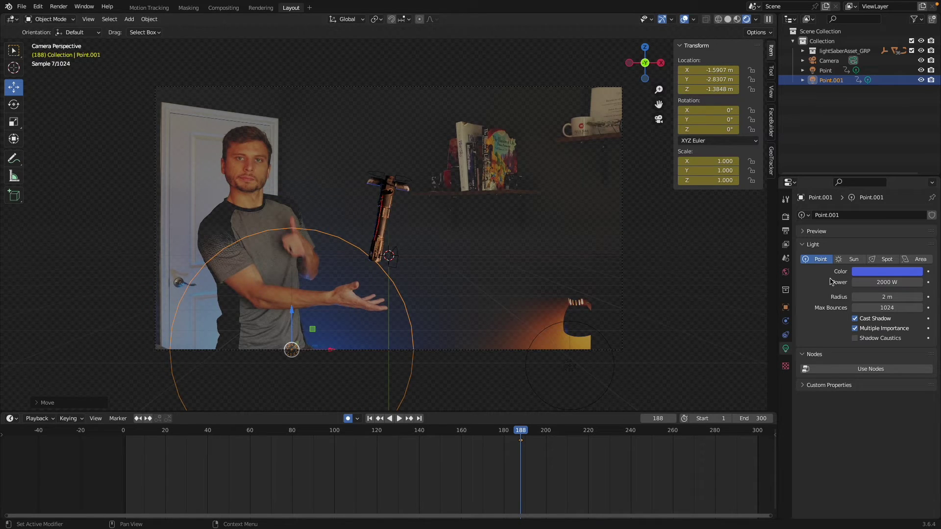
pyautogui.moveTo(328, 349); pyautogui.dragTo(337, 348)
pyautogui.doubleClick(887, 296)
pyautogui.write('3')
pyautogui.press('Return')
pyautogui.moveTo(302, 311); pyautogui.dragTo(301, 369)
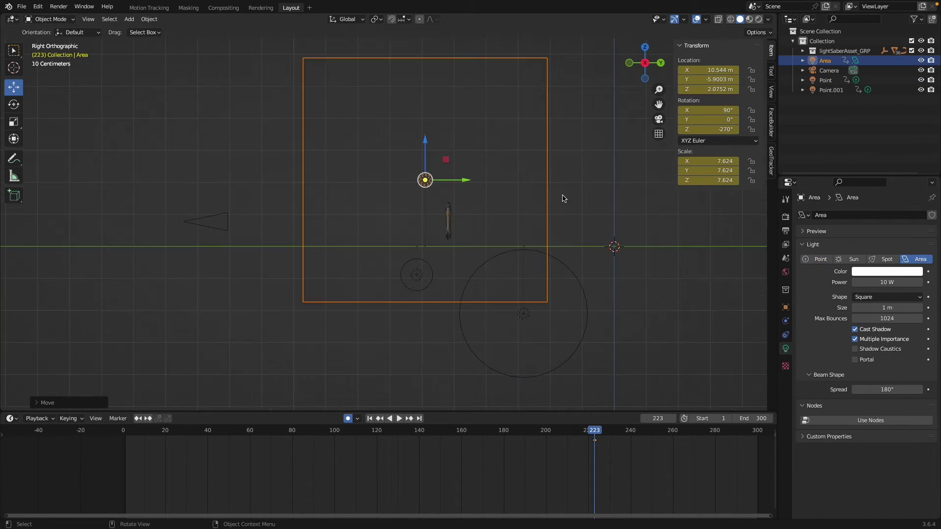
# Rotate the area light to face the subject, unhide both point lights, and adjust its colour.
pyautogui.press('`')
pyautogui.press('r')
pyautogui.click(617, 313)
pyautogui.press('`')
pyautogui.press('r')
pyautogui.click(501, 171)
pyautogui.press('`')
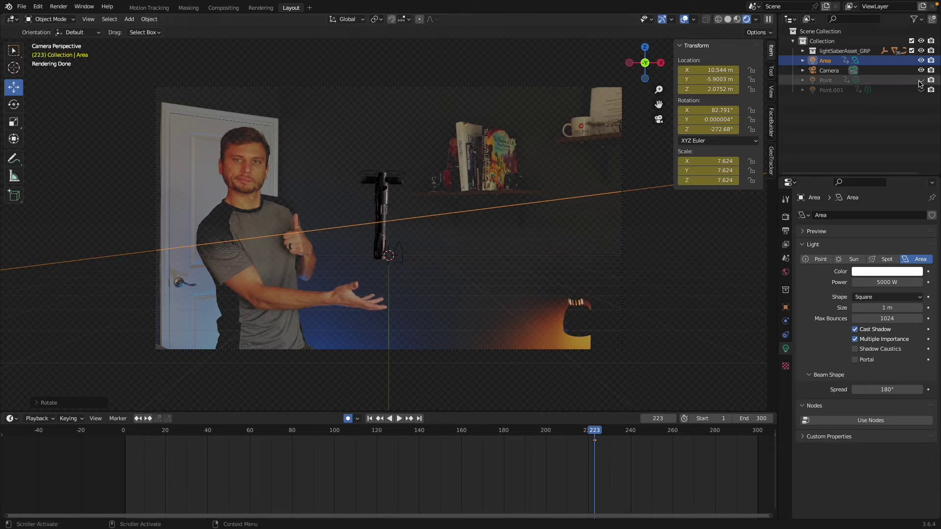
pyautogui.moveTo(921, 80); pyautogui.dragTo(920, 90)
pyautogui.click(887, 272)
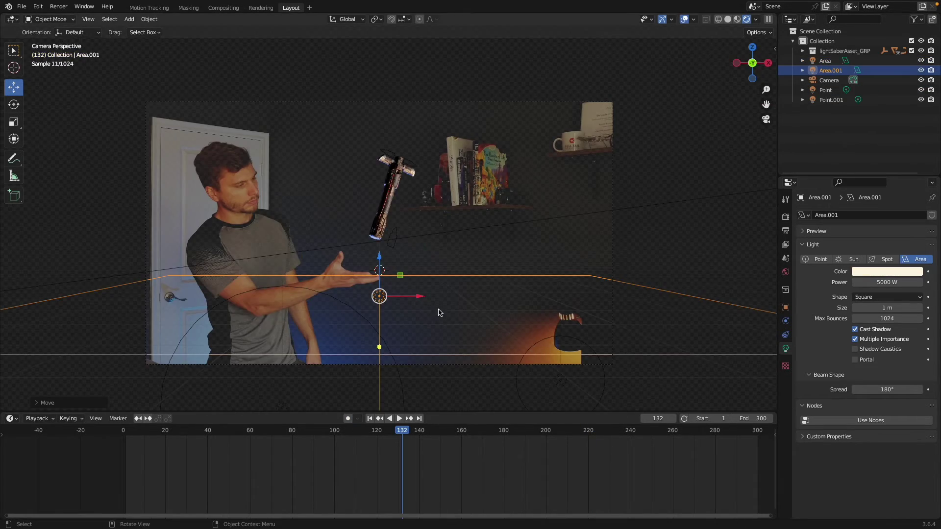
# Duplicate the area light, then raise, tilt and reposition the copy above the hand.
pyautogui.press('g')
pyautogui.press('z')
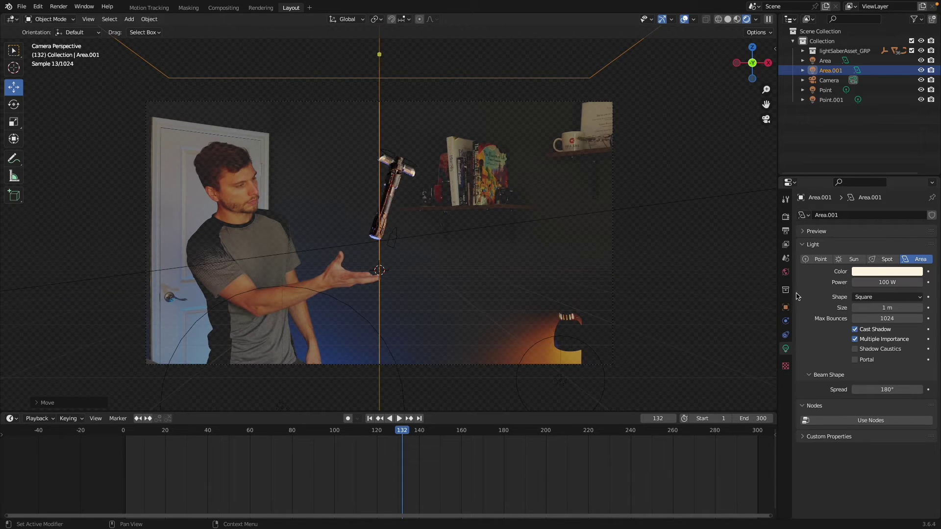
pyautogui.press('r')
pyautogui.press('x')
pyautogui.click(492, 223)
pyautogui.press('g')
pyautogui.press('y')
pyautogui.click(491, 223)
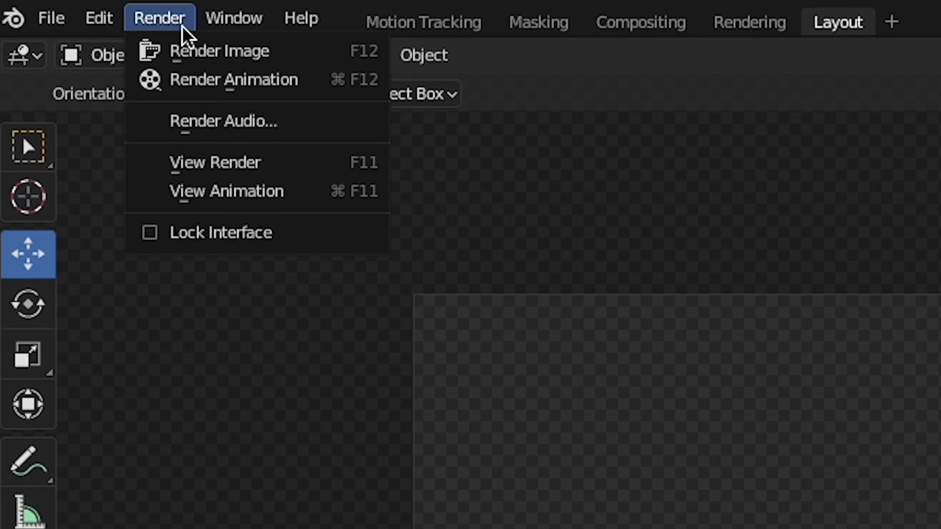
# Render frame 132 as a test, then go to the Compositing workspace.
pyautogui.click(185, 44)
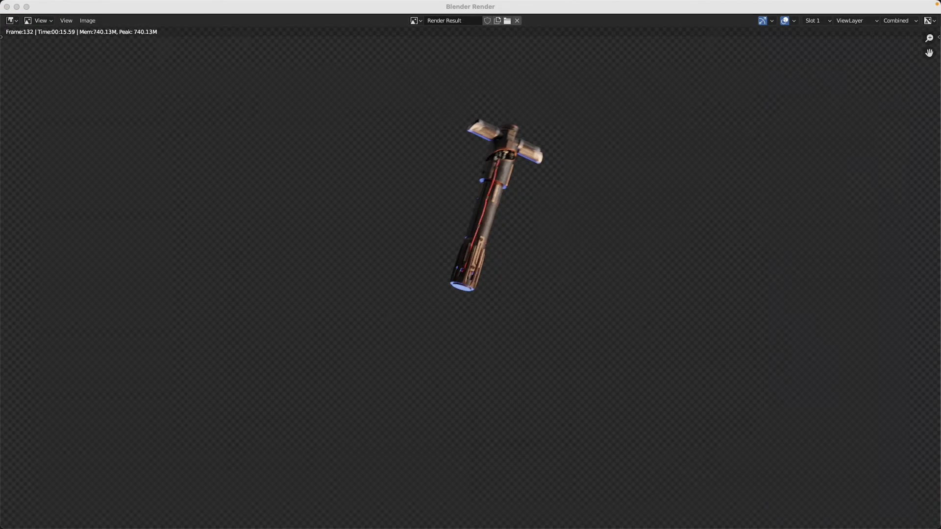
pyautogui.click(6, 7)
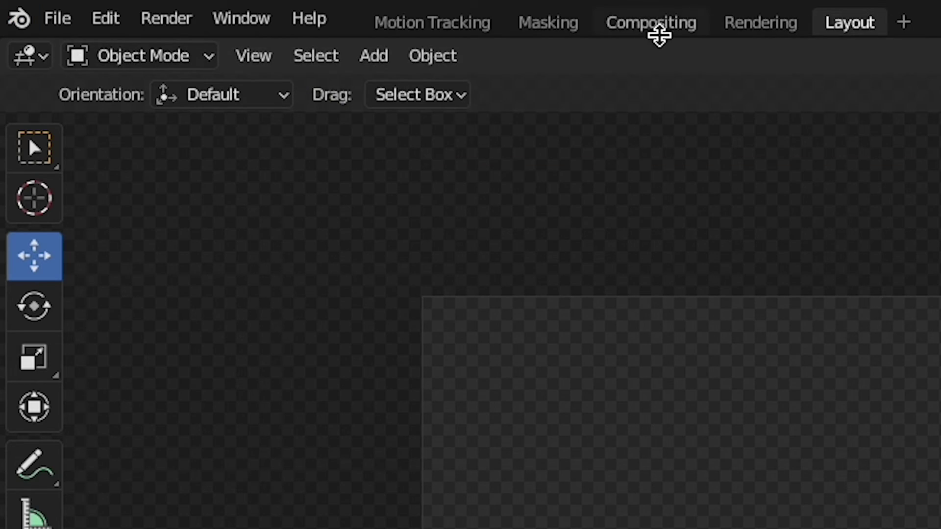
pyautogui.click(659, 30)
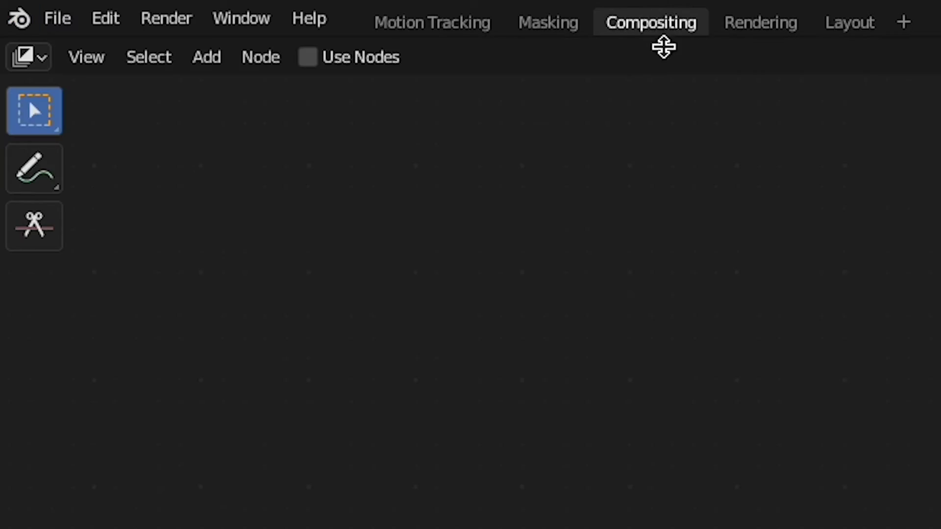
# Enable Use Nodes and spread out the Render Layers and Composite nodes.
pyautogui.click(319, 62)
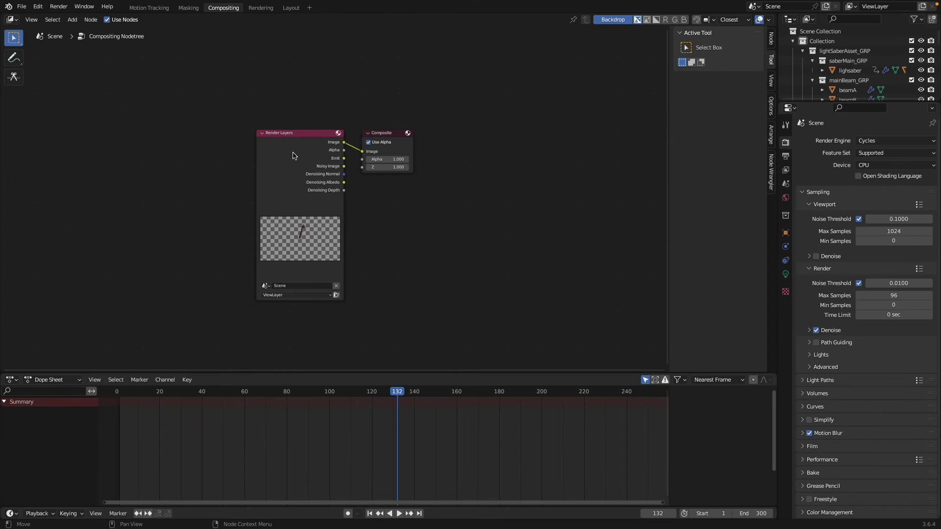
pyautogui.moveTo(290, 156); pyautogui.dragTo(142, 128)
pyautogui.moveTo(404, 137); pyautogui.dragTo(518, 118)
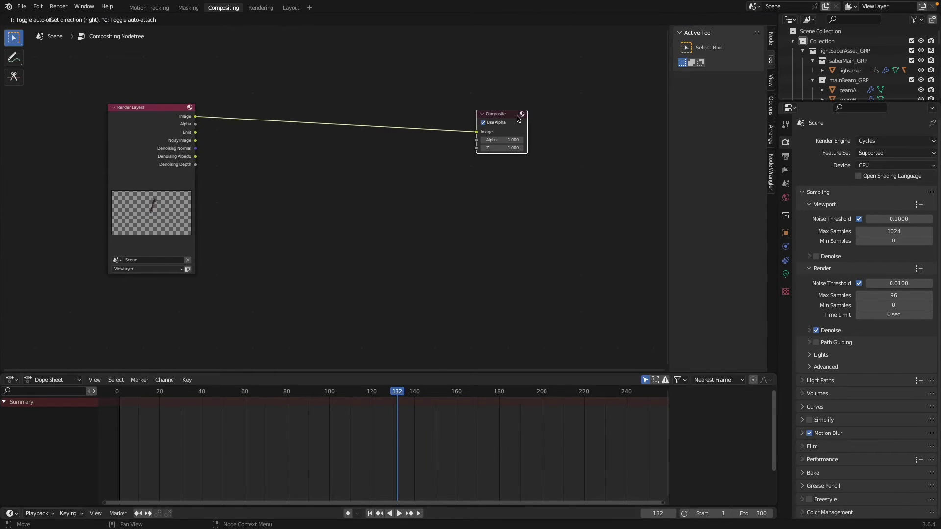
# Add a Movie Clip node loaded with footage.mp4.
pyautogui.click(398, 157)
pyautogui.write('movi')
pyautogui.press('Return')
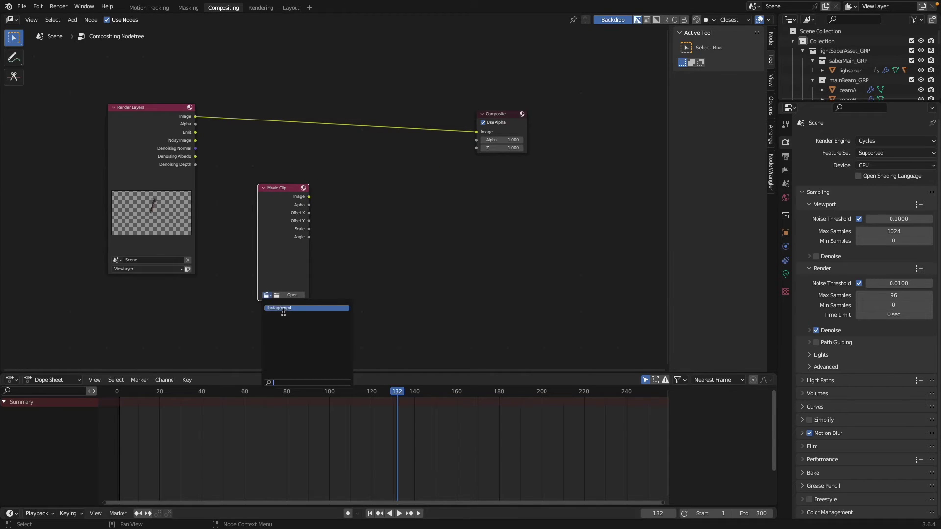
pyautogui.click(283, 309)
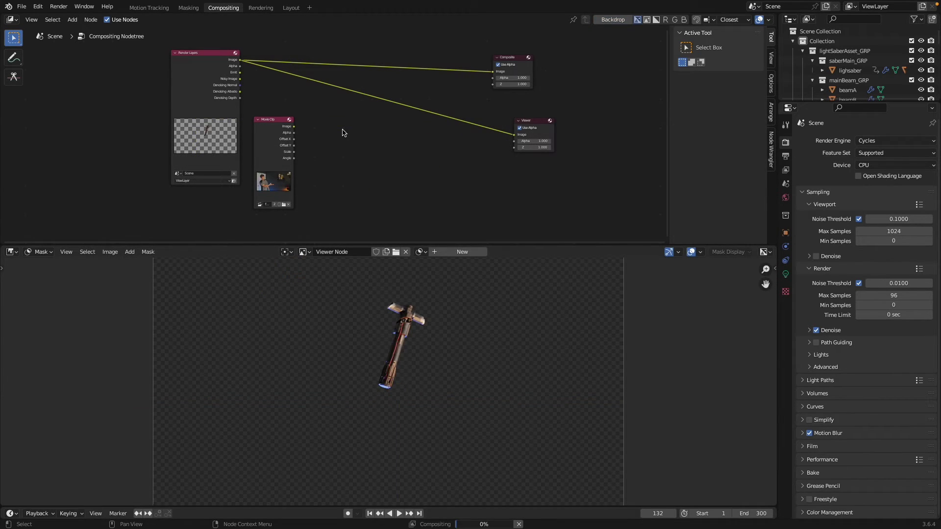
# Insert an Alpha Over node on the Render Layers link, feeding the saber into its second input.
pyautogui.hotkey('shift', 'a')
pyautogui.click(342, 130)
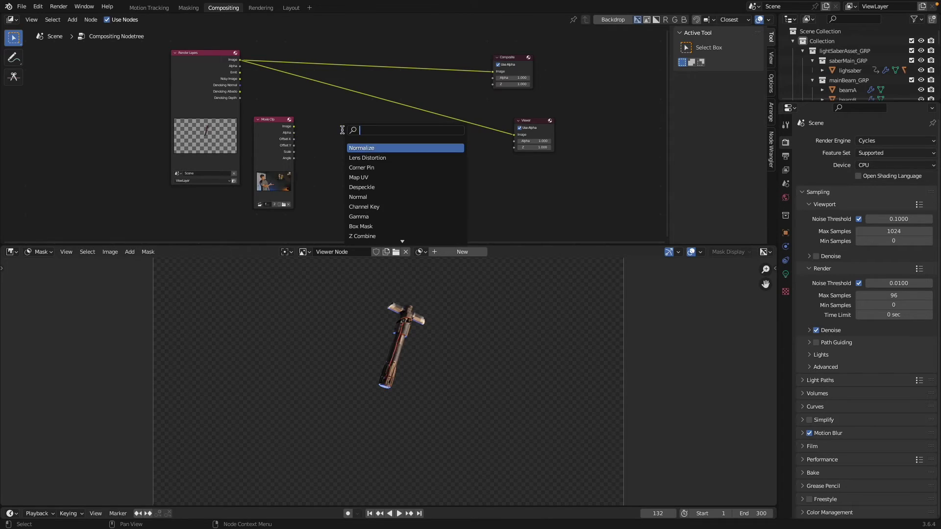
pyautogui.write('alpha')
pyautogui.press('Down')
pyautogui.press('Return')
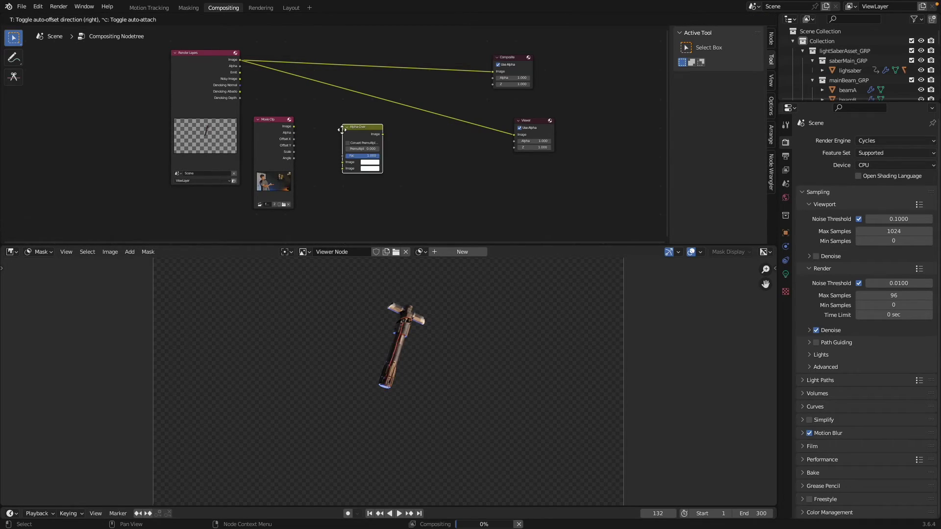
pyautogui.click(400, 104)
pyautogui.moveTo(405, 134); pyautogui.dragTo(405, 141)
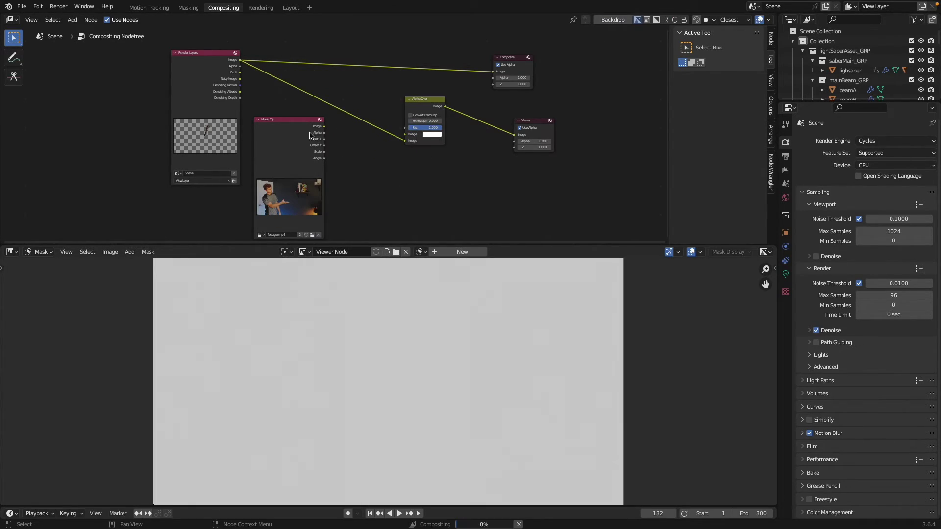
# Connect the footage clip as Alpha Over's background and frame the shelf and books in the preview.
pyautogui.moveTo(324, 126); pyautogui.dragTo(339, 127)
pyautogui.moveTo(406, 135); pyautogui.dragTo(405, 135)
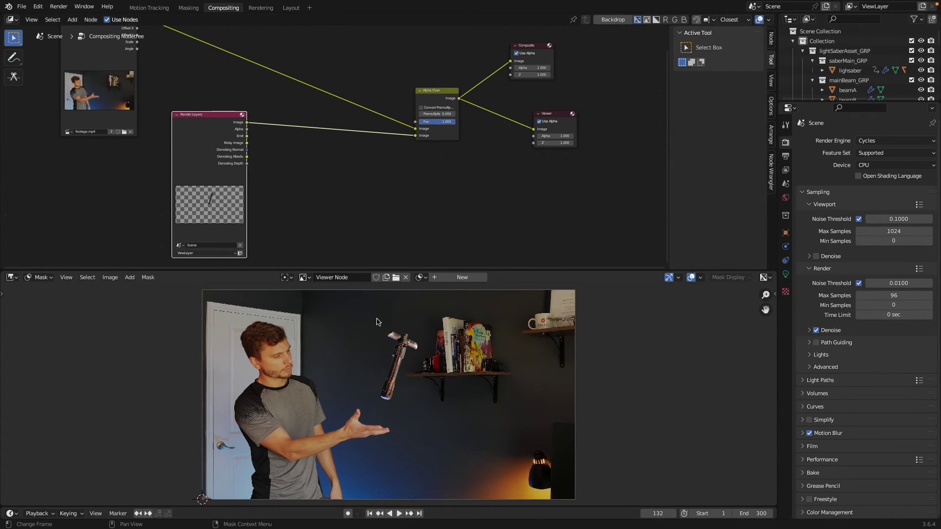
pyautogui.scroll(6, 378, 322)
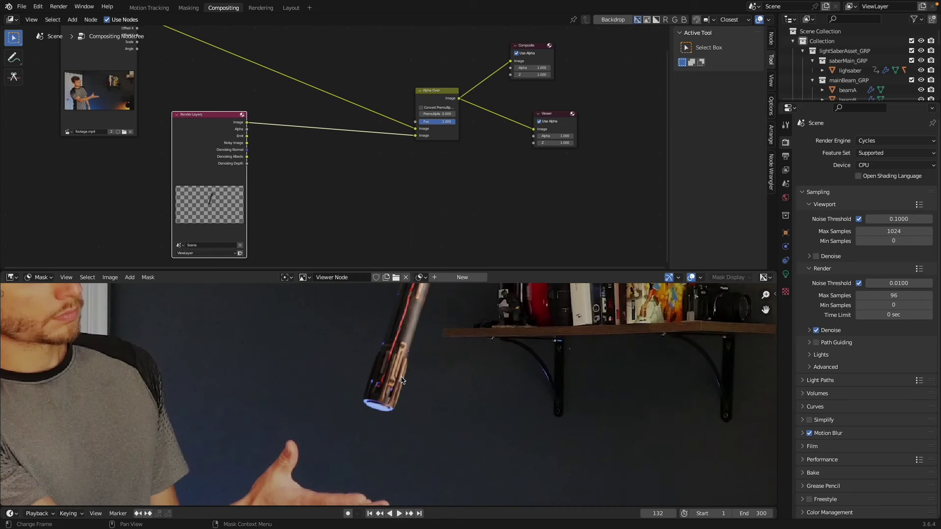
pyautogui.moveTo(428, 366); pyautogui.dragTo(435, 478, button='middle')
pyautogui.hotkey('shift', 'a')
# Insert a Lens Distortion node on the saber render's link and compare it muted.
pyautogui.write('lens')
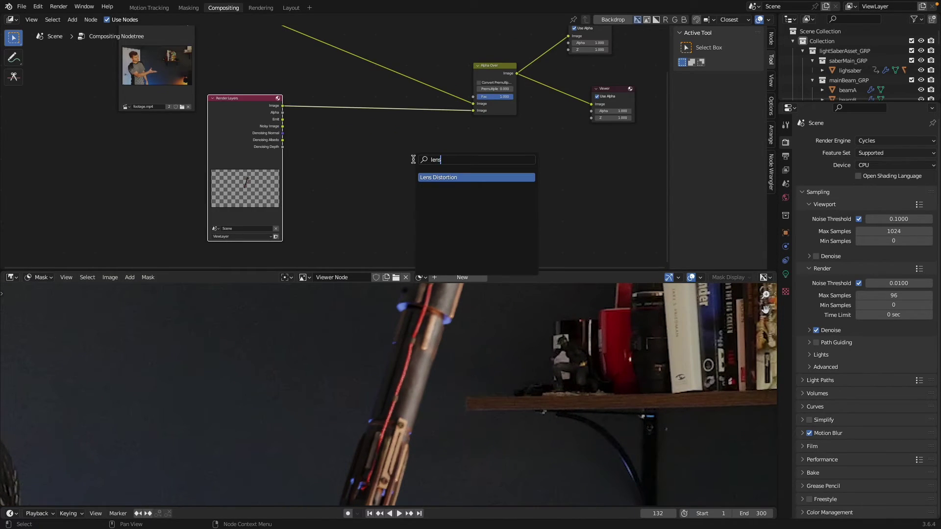
pyautogui.press('Return')
pyautogui.click(367, 127)
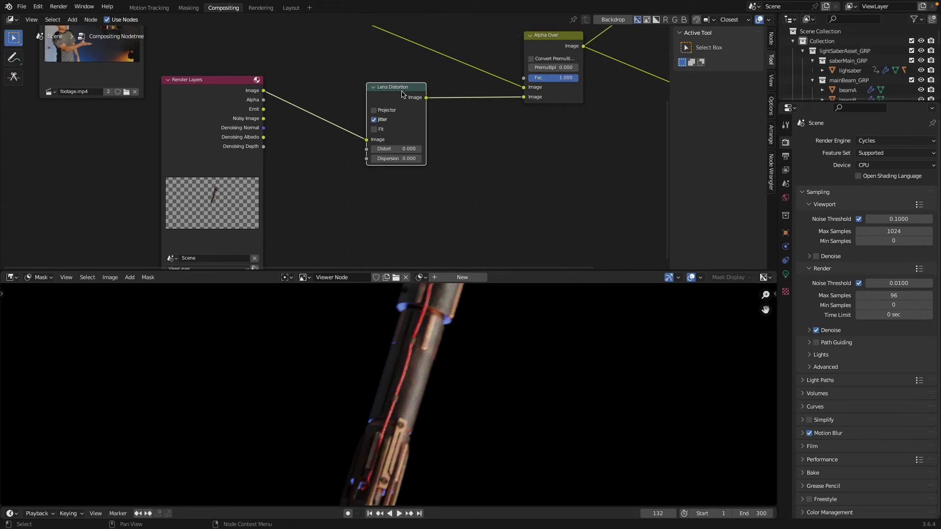
pyautogui.press('m')
pyautogui.press('m')
pyautogui.moveTo(389, 97); pyautogui.dragTo(387, 127)
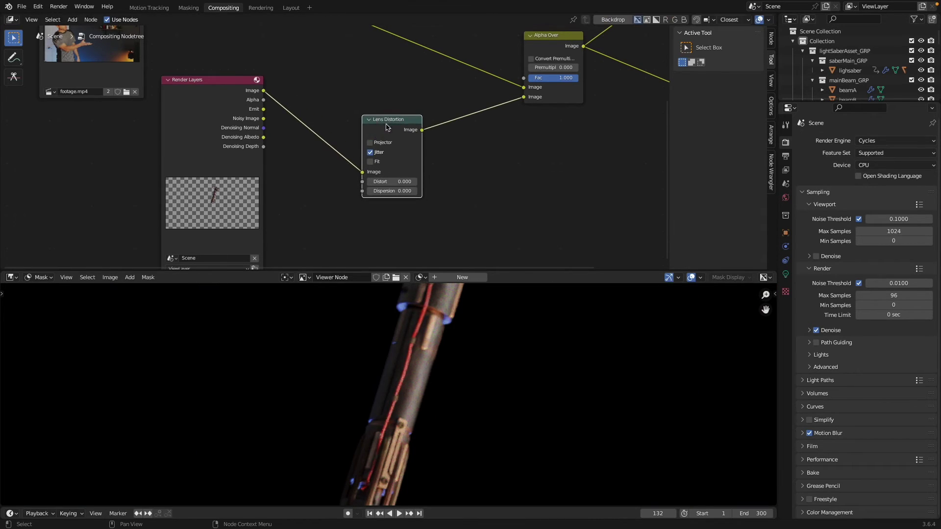
# Drive the Alpha Over factor with the render's Alpha output and preview the composite.
pyautogui.keyDown('ctrl'); pyautogui.keyDown('shift'); pyautogui.click(264, 101); pyautogui.keyUp('shift'); pyautogui.keyUp('ctrl')
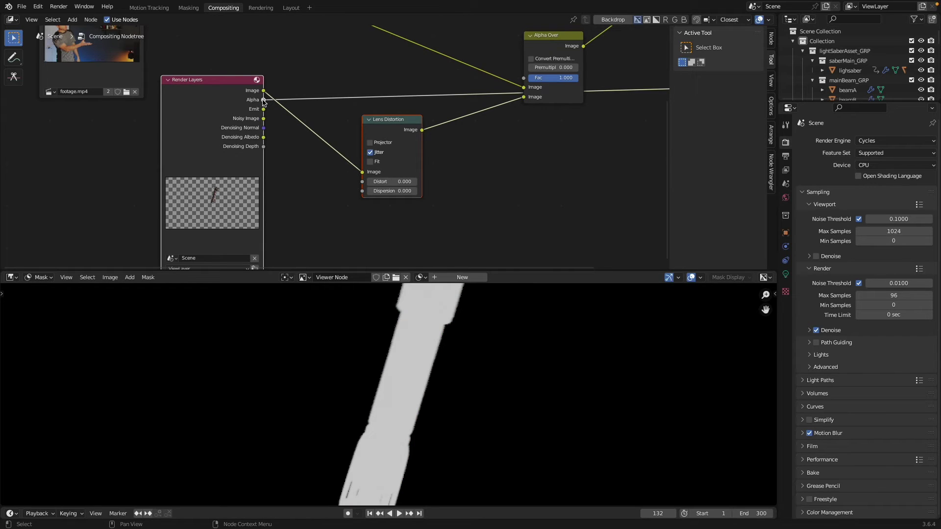
pyautogui.scroll(-4, 405, 382)
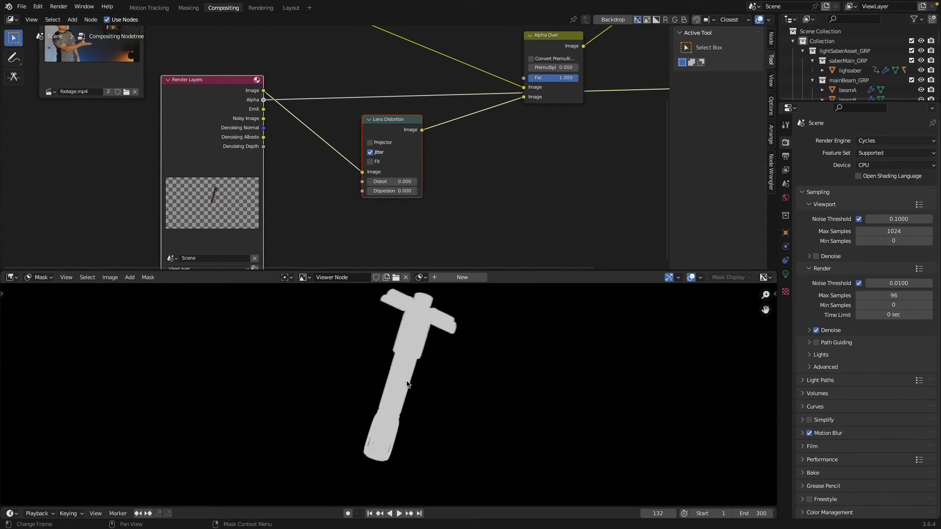
pyautogui.moveTo(263, 99); pyautogui.dragTo(532, 78)
pyautogui.keyDown('ctrl'); pyautogui.keyDown('shift'); pyautogui.click(554, 49); pyautogui.keyUp('shift'); pyautogui.keyUp('ctrl')
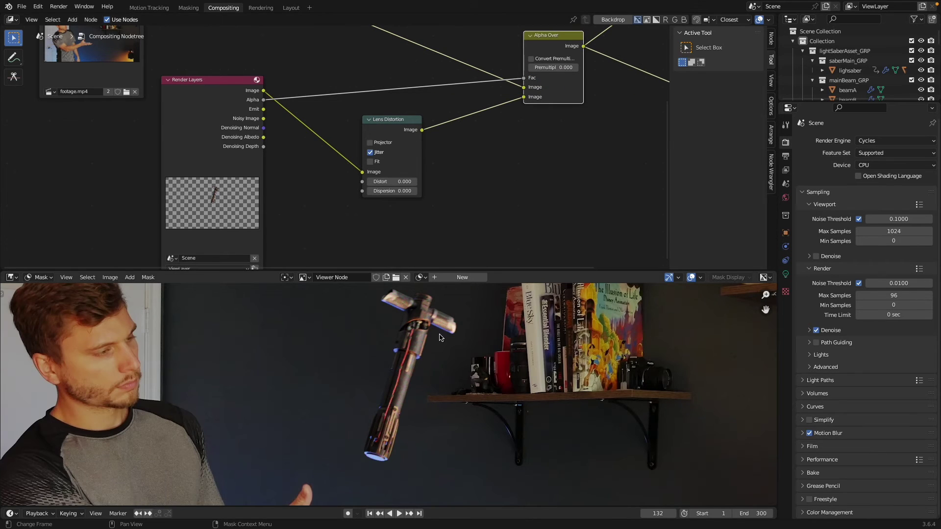
pyautogui.scroll(3, 424, 382)
pyautogui.hotkey('shift', 'a')
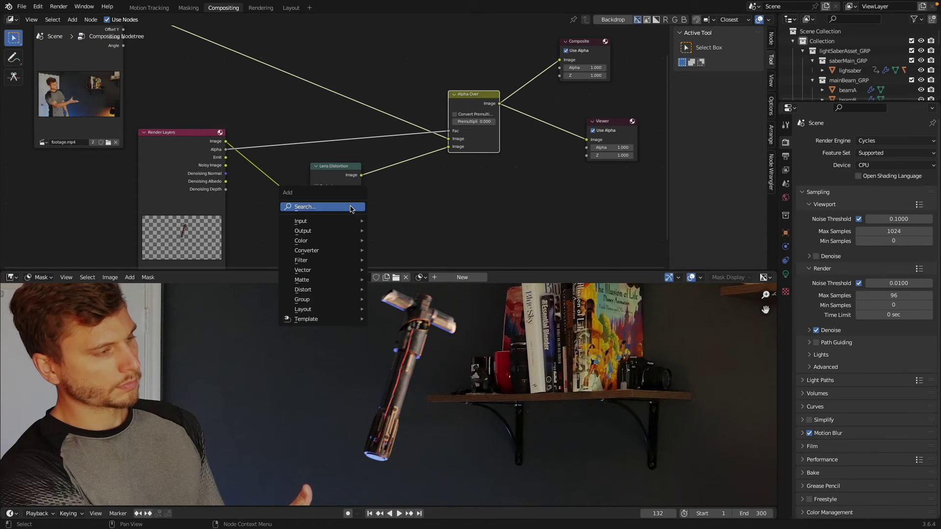
# Insert a Blur node (X 1, Y 2) between Lens Distortion and Alpha Over, then zoom in on the hilt.
pyautogui.click(351, 206)
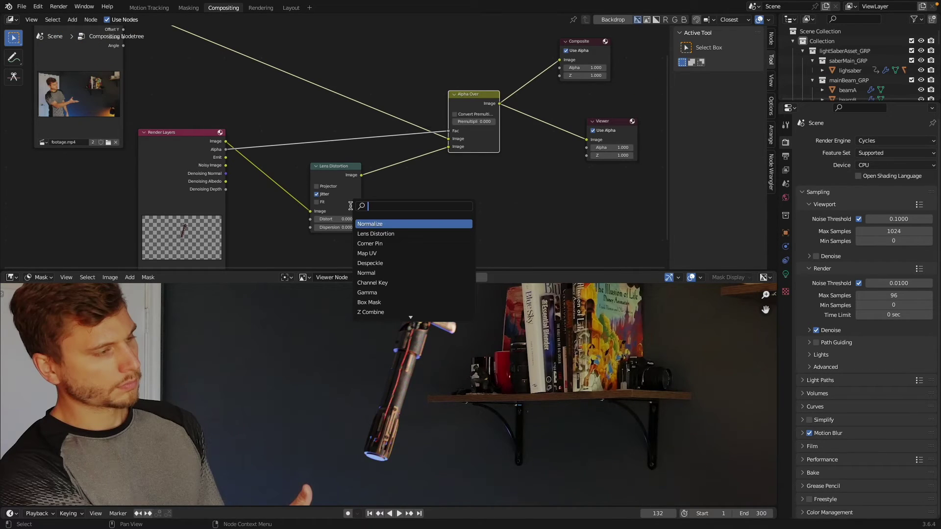
pyautogui.press('Return')
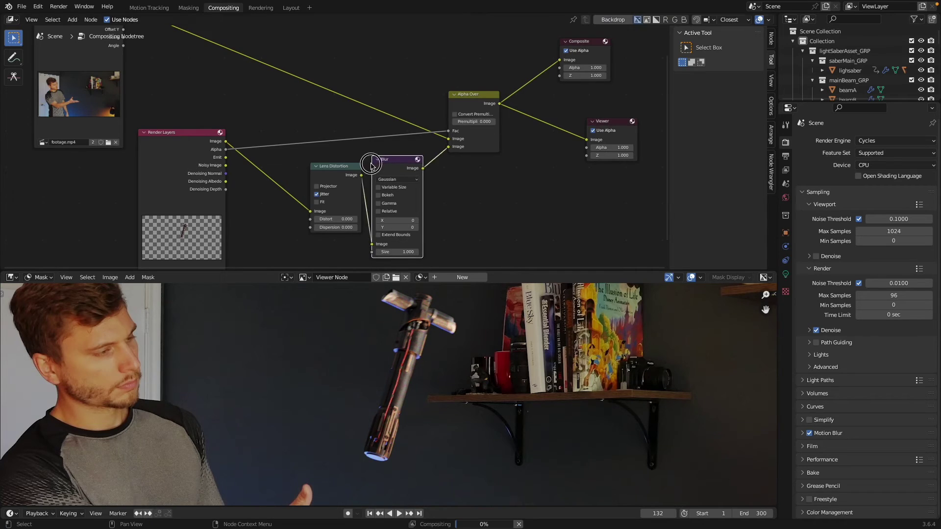
pyautogui.click(427, 221)
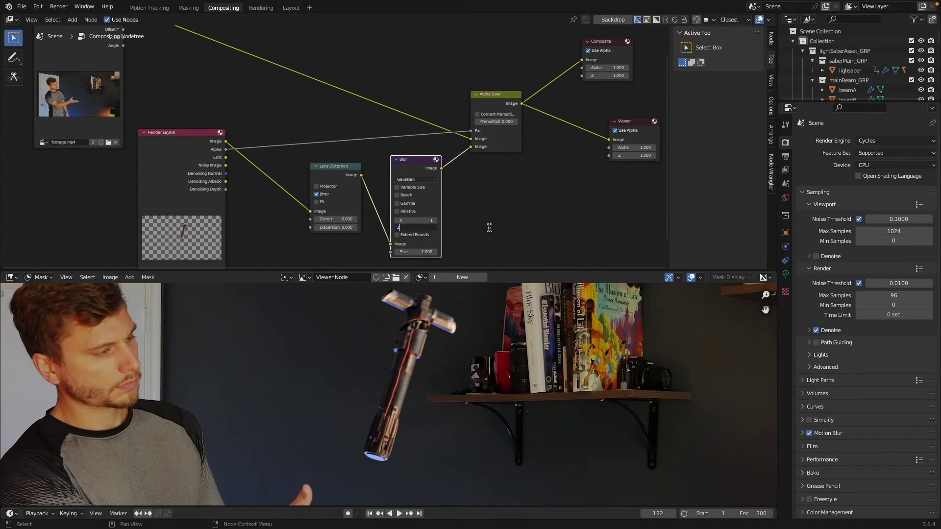
pyautogui.scroll(3, 410, 363)
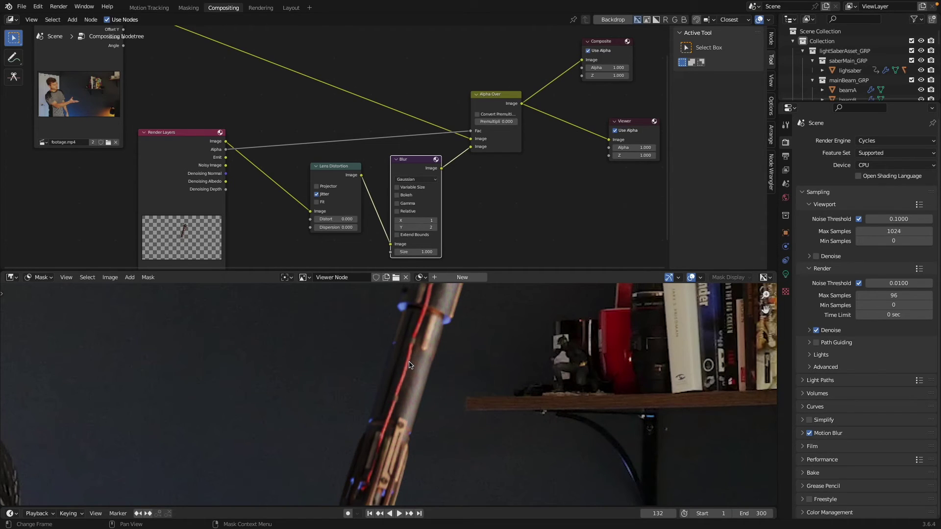
pyautogui.moveTo(410, 363); pyautogui.dragTo(380, 457, button='middle')
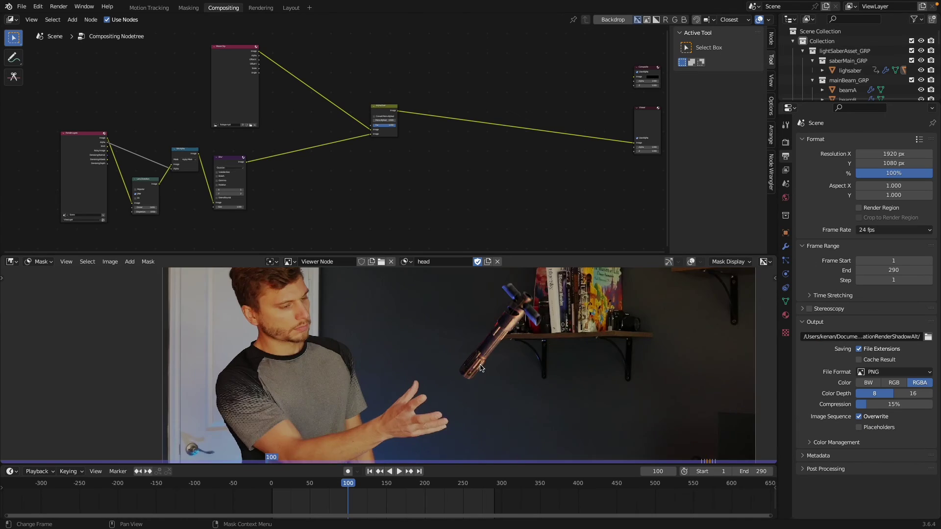
pyautogui.scroll(2, 480, 368)
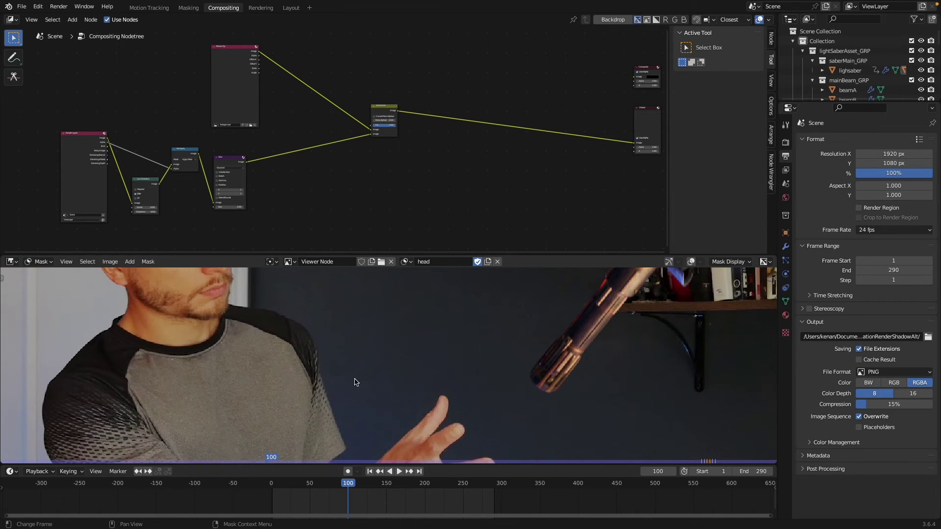
# Add a Mix node after Alpha Over.
pyautogui.scroll(-4, 313, 398)
pyautogui.hotkey('shift', 'a')
pyautogui.click(476, 208)
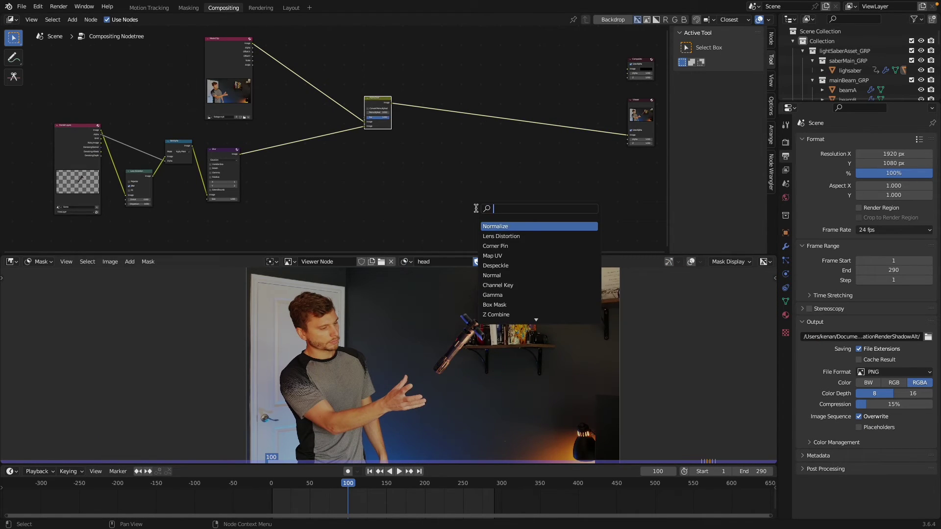
pyautogui.write('mix')
pyautogui.press('Return')
pyautogui.click(512, 118)
# Set the Mix node to Multiply with a black second colour, its factor driven by the render alpha.
pyautogui.scroll(3, 544, 169)
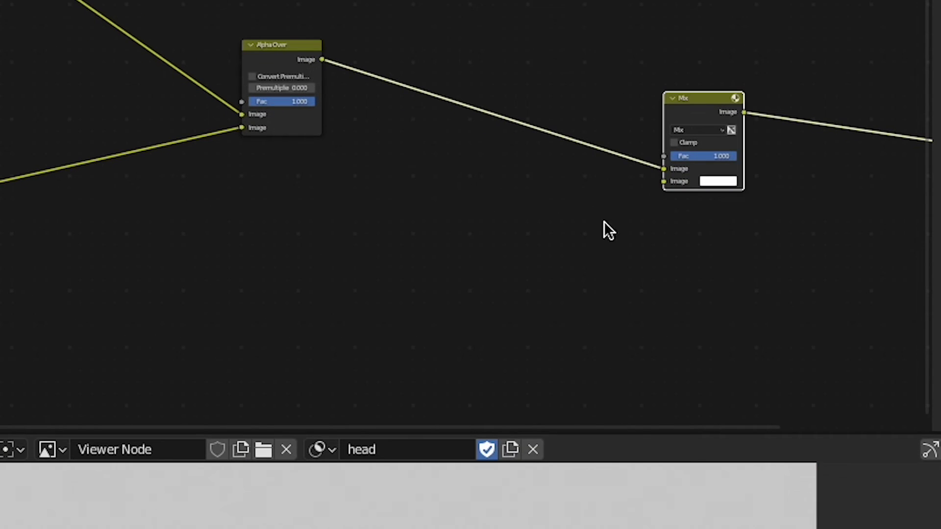
pyautogui.click(688, 130)
pyautogui.click(688, 169)
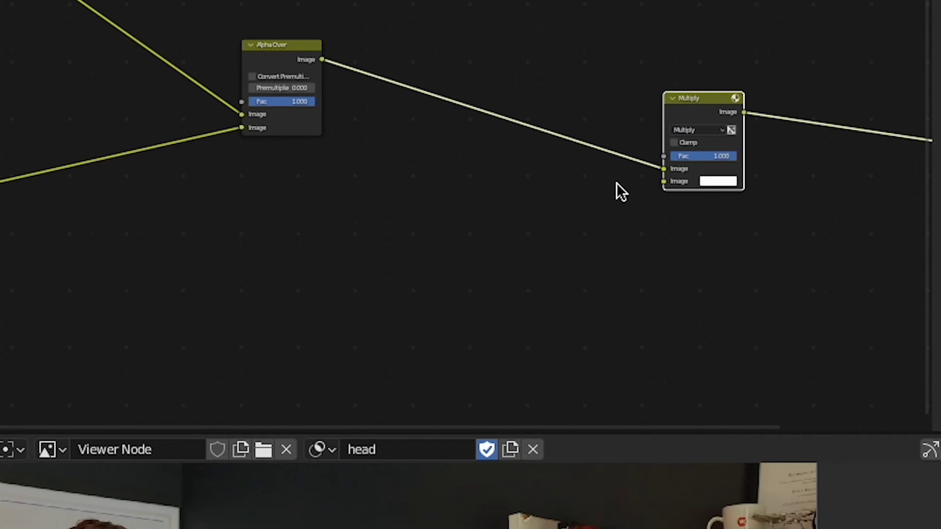
pyautogui.click(706, 181)
pyautogui.moveTo(788, 75); pyautogui.dragTo(798, 103)
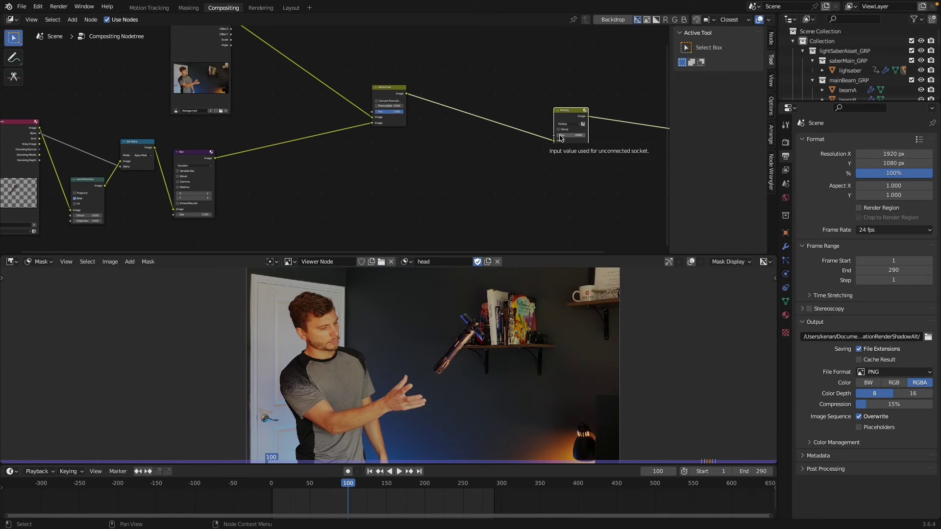
pyautogui.moveTo(40, 133); pyautogui.dragTo(554, 135)
# Insert a Transform node between the render alpha and the Multiply factor.
pyautogui.hotkey('shift', 'a')
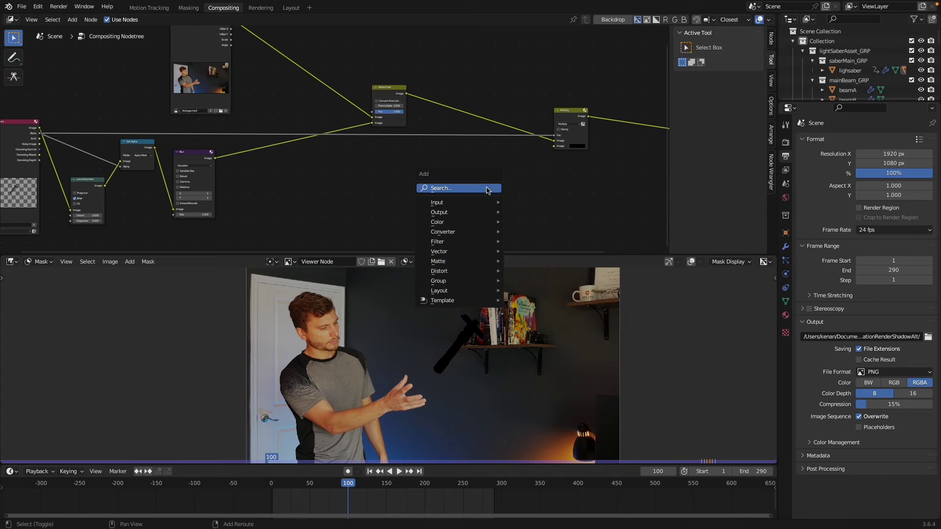
pyautogui.write('trans')
pyautogui.press('Return')
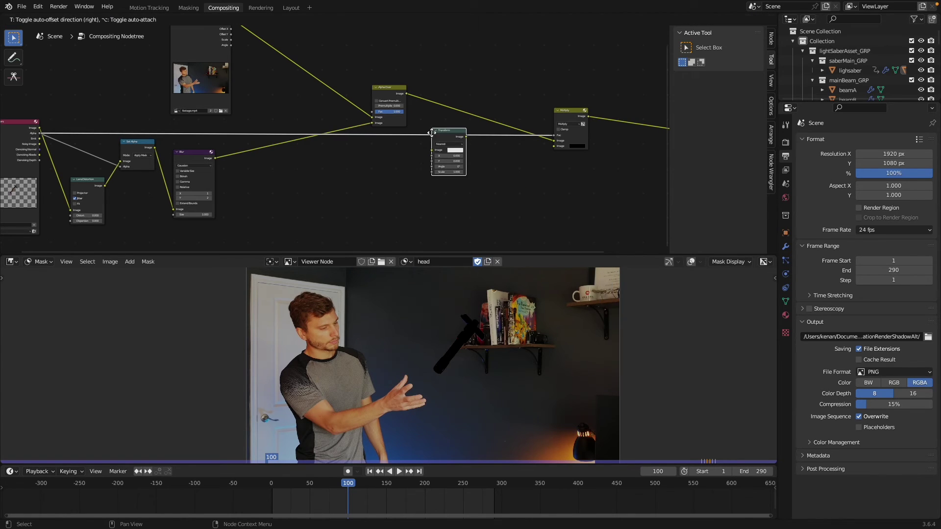
pyautogui.click(432, 154)
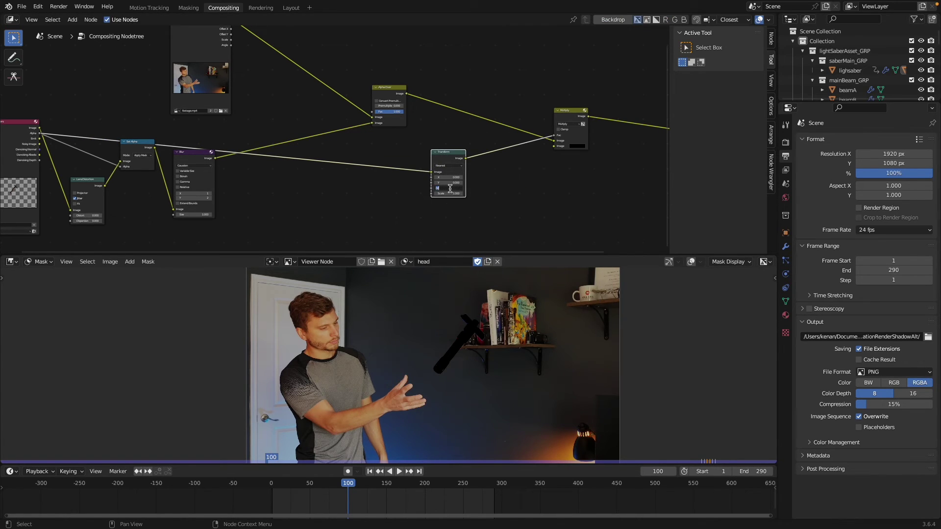
pyautogui.scroll(5, 433, 226)
pyautogui.moveTo(514, 217); pyautogui.dragTo(325, 210, button='middle')
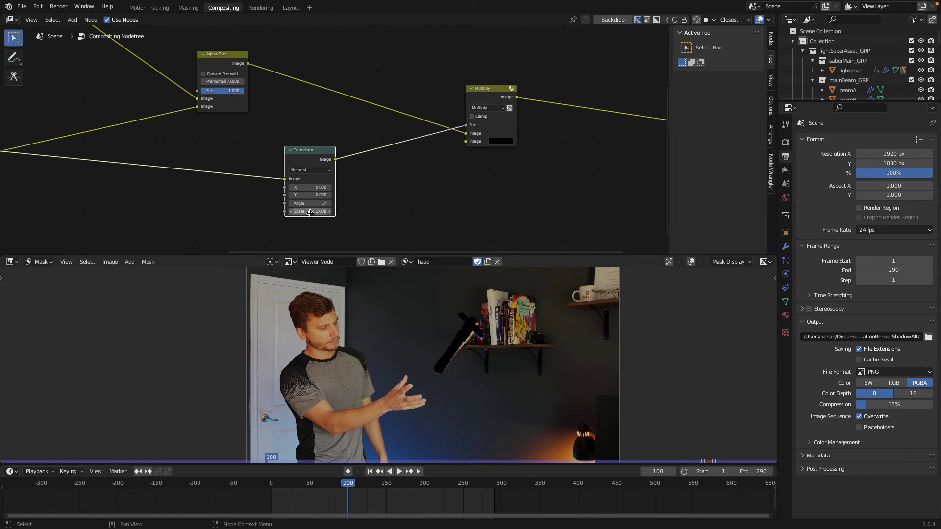
# Set the Transform scale to 1.2 with offsets X 661 and Y −317.7, then reposition the node.
pyautogui.write('.2')
pyautogui.press('Return')
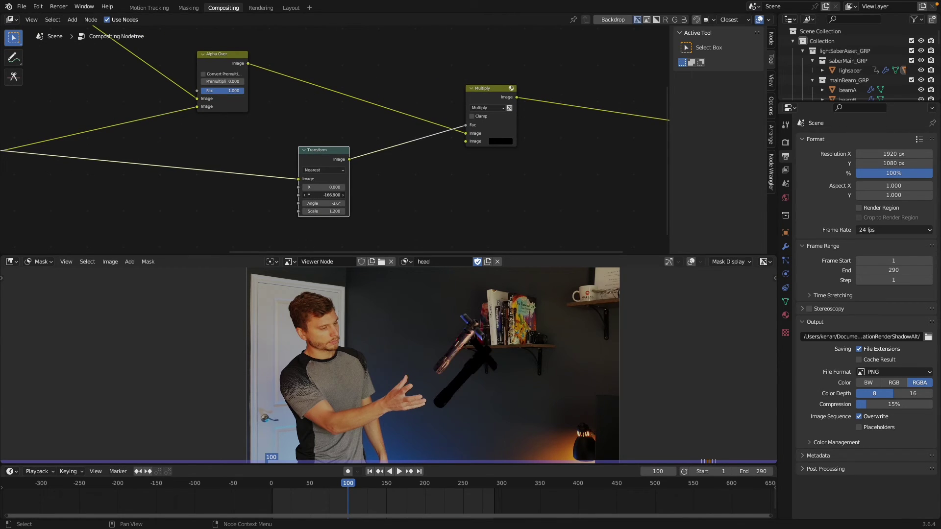
pyautogui.moveTo(312, 187); pyautogui.dragTo(242, 187)
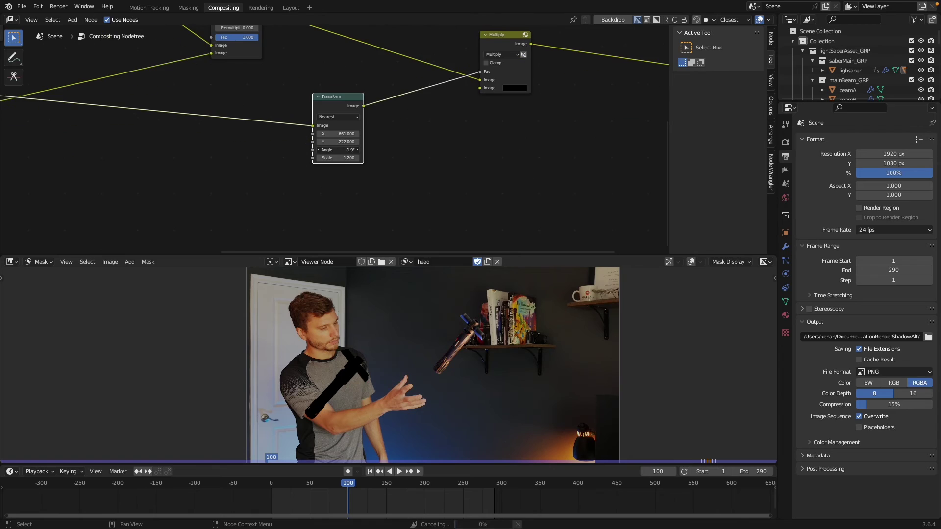
pyautogui.moveTo(343, 142); pyautogui.dragTo(323, 142)
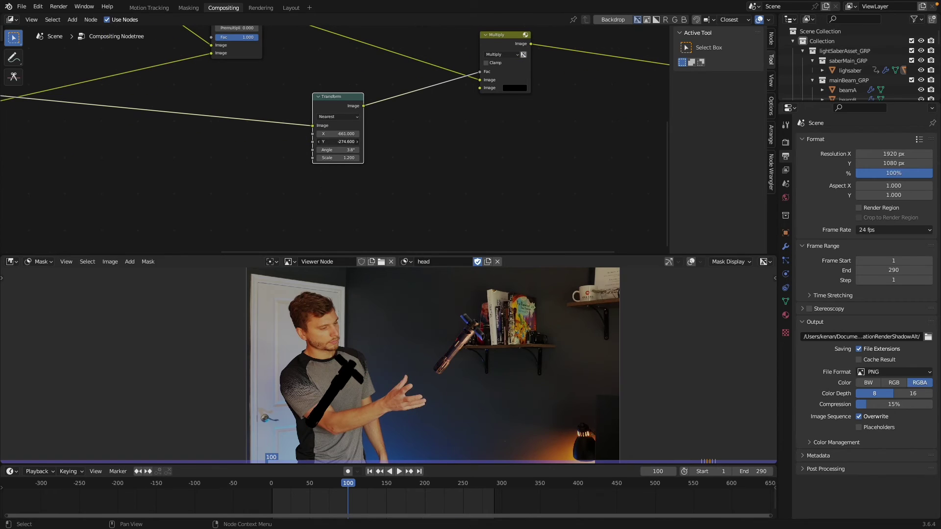
pyautogui.moveTo(342, 97); pyautogui.dragTo(262, 137)
pyautogui.hotkey('shift', 'a')
pyautogui.click(318, 117)
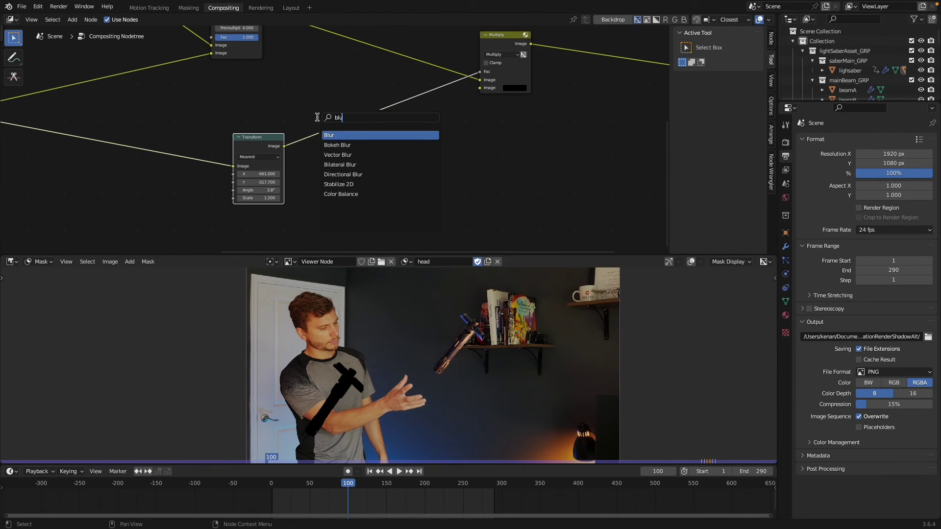
# Insert a Blur node (X 22, Y 10) between Transform and Multiply and shift both nodes left.
pyautogui.press('Return')
pyautogui.click(346, 173)
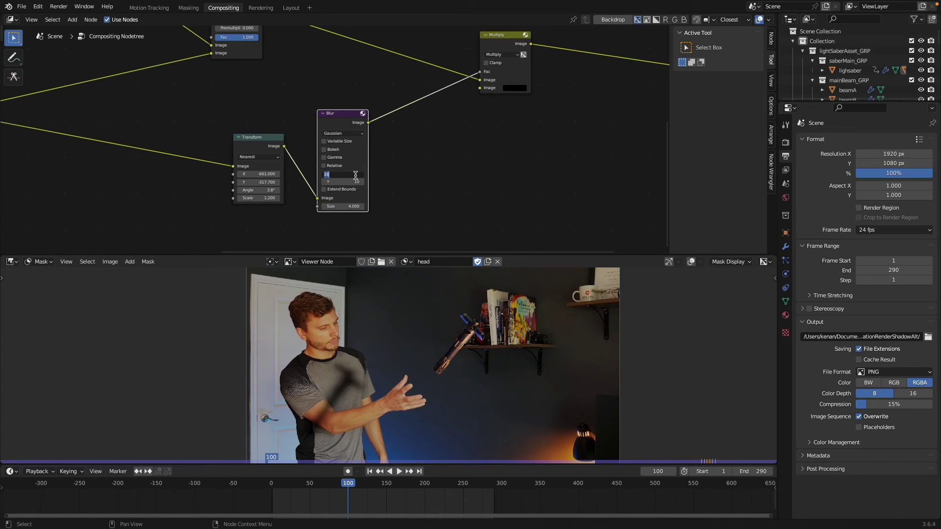
pyautogui.click(434, 175)
pyautogui.scroll(-3, 422, 179)
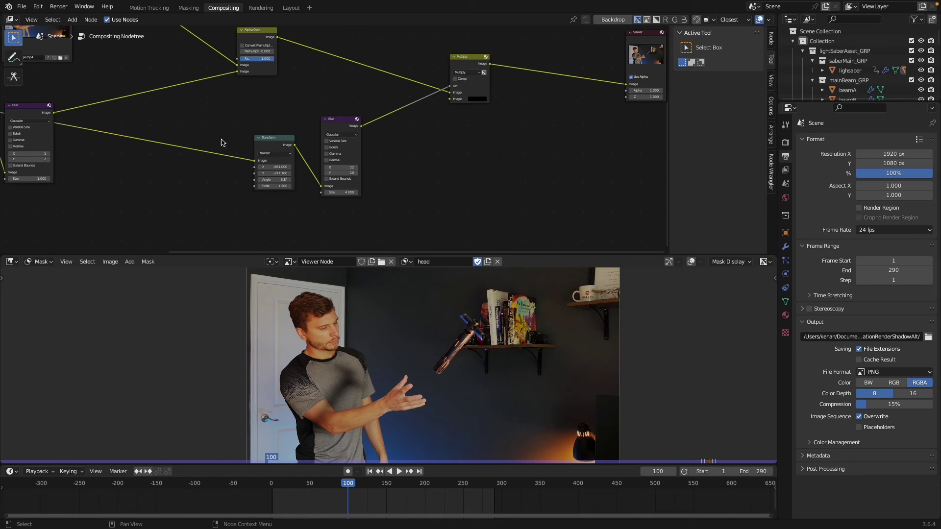
pyautogui.moveTo(243, 119); pyautogui.dragTo(345, 196)
pyautogui.moveTo(333, 129); pyautogui.dragTo(293, 137)
# Place a duplicate Multiply node after the Blur with its factor lowered to 0.408.
pyautogui.click(473, 69)
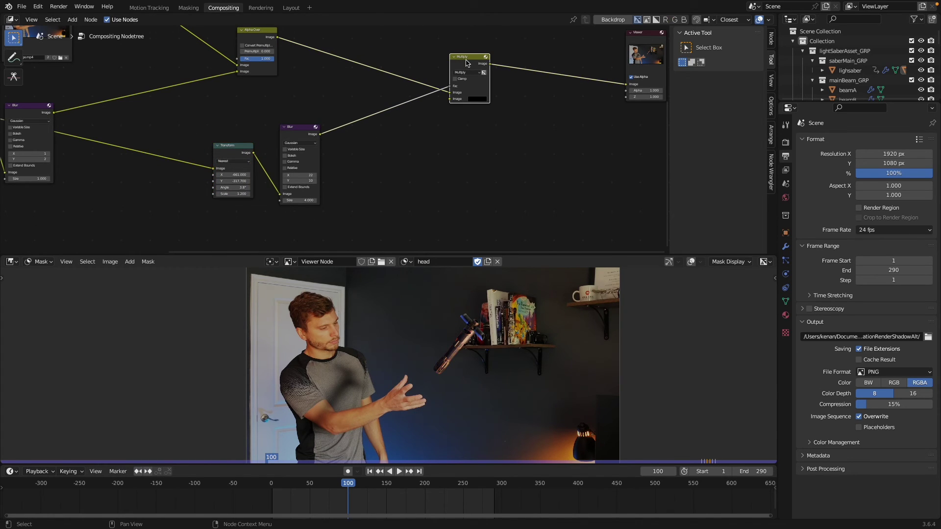
pyautogui.hotkey('shift', 'd')
pyautogui.click(379, 119)
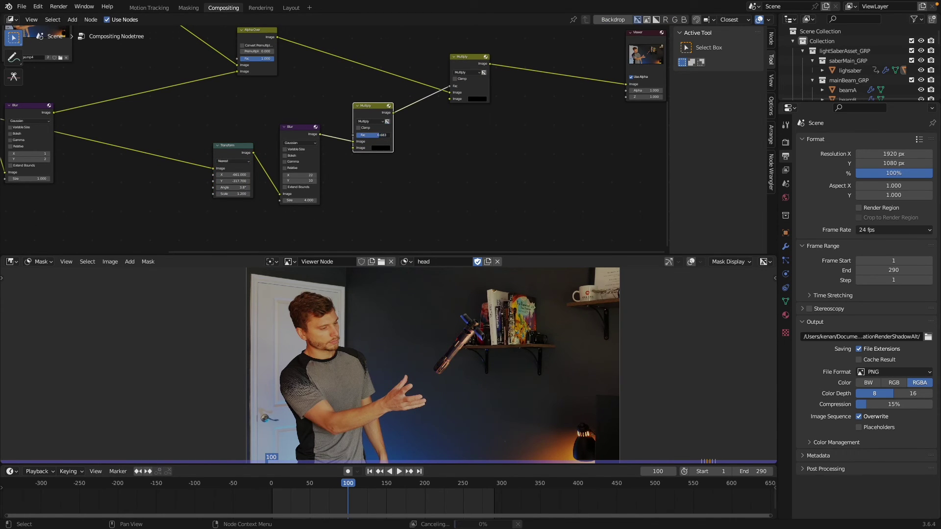
pyautogui.moveTo(379, 135); pyautogui.dragTo(369, 135)
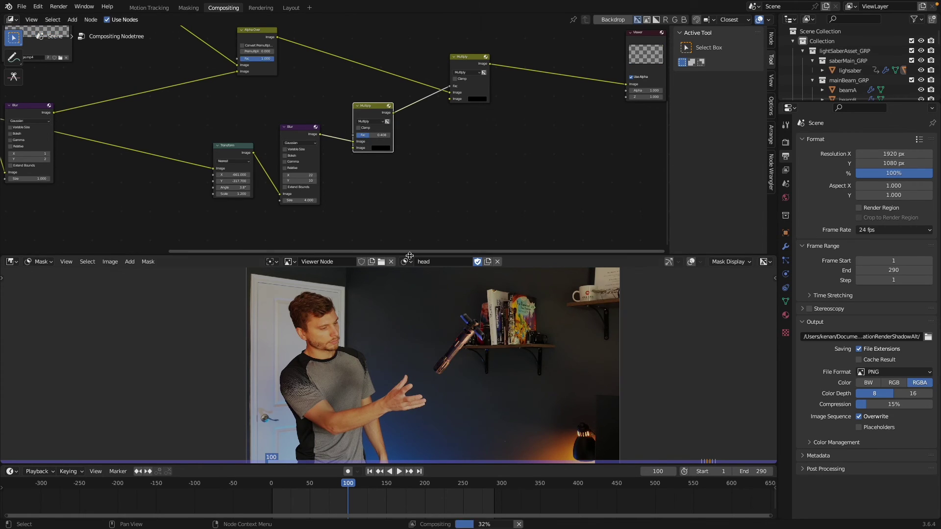
pyautogui.scroll(-1, 400, 346)
# Frame the node tree and link the Multiply output into the Composite Image input.
pyautogui.press('Home')
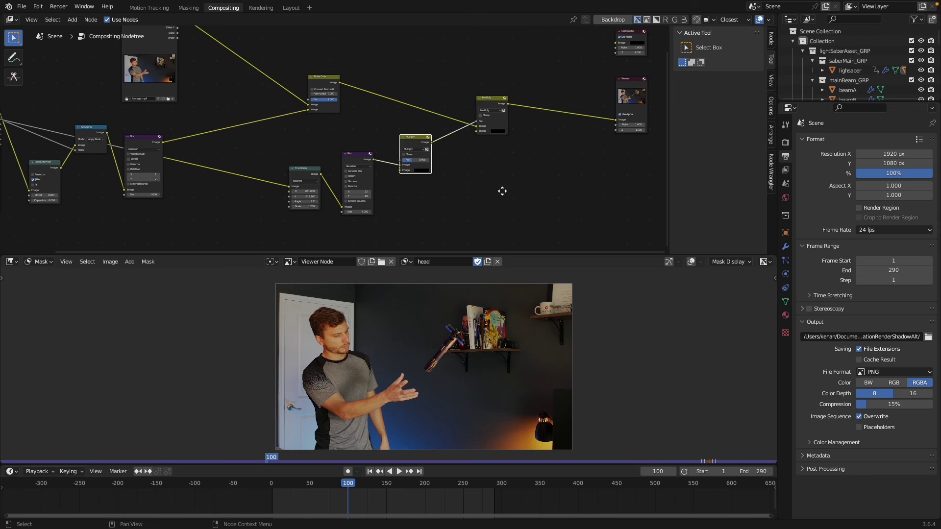
pyautogui.moveTo(592, 100); pyautogui.dragTo(622, 79)
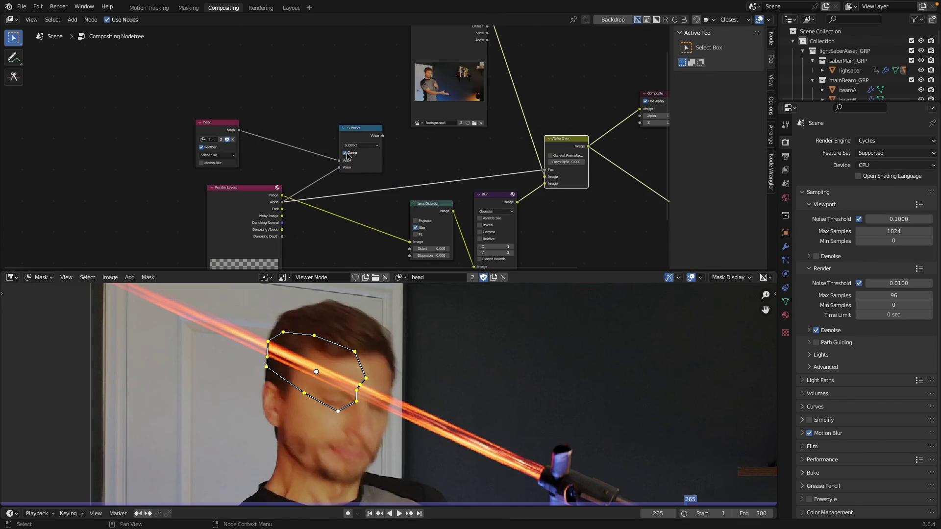
# Turn off Clamp on the Subtract node.
pyautogui.click(347, 155)
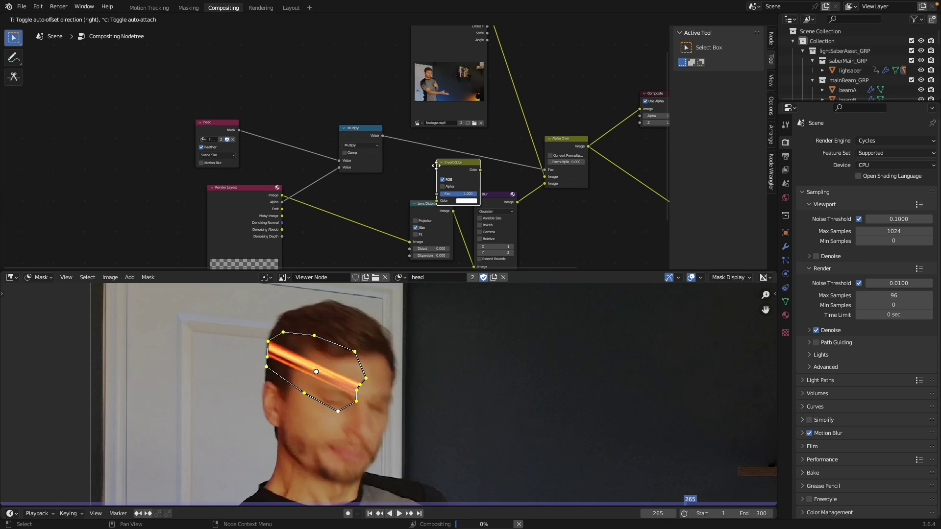